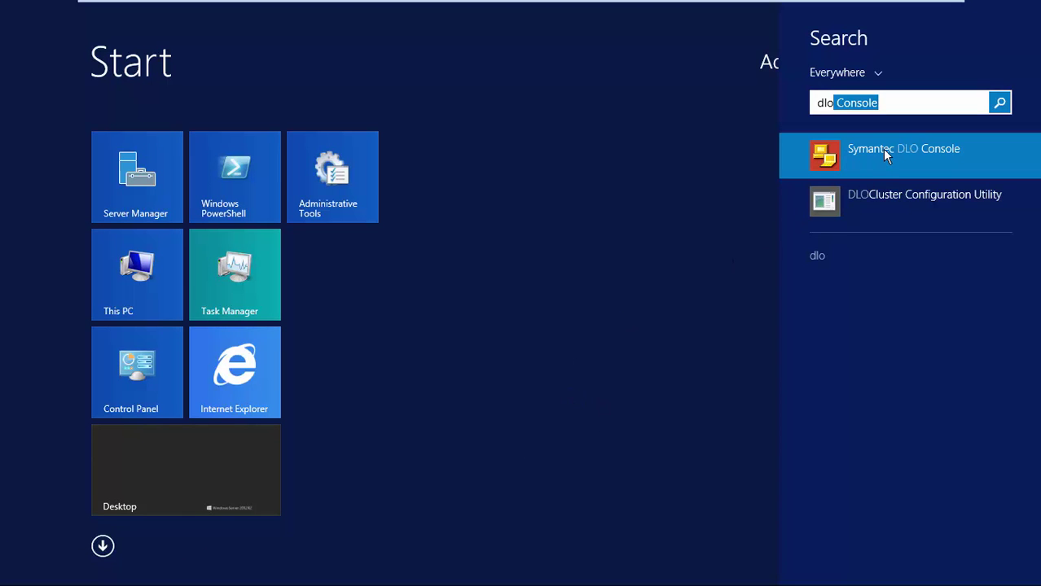
# Step: Launch DLO Console maximized on the Setup tab; open and cancel a new storage location form
pyautogui.click(883, 153)
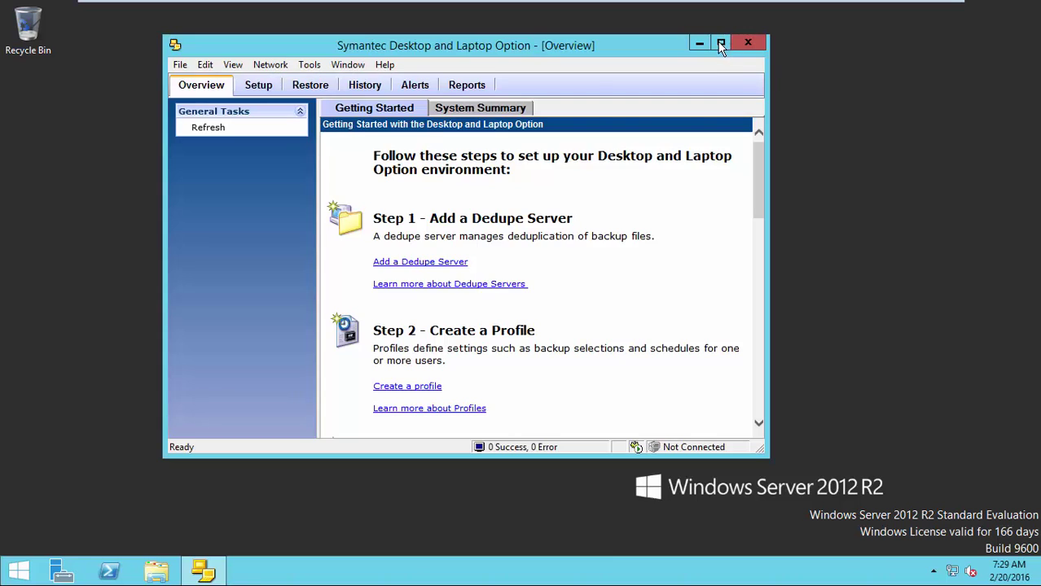
pyautogui.click(721, 44)
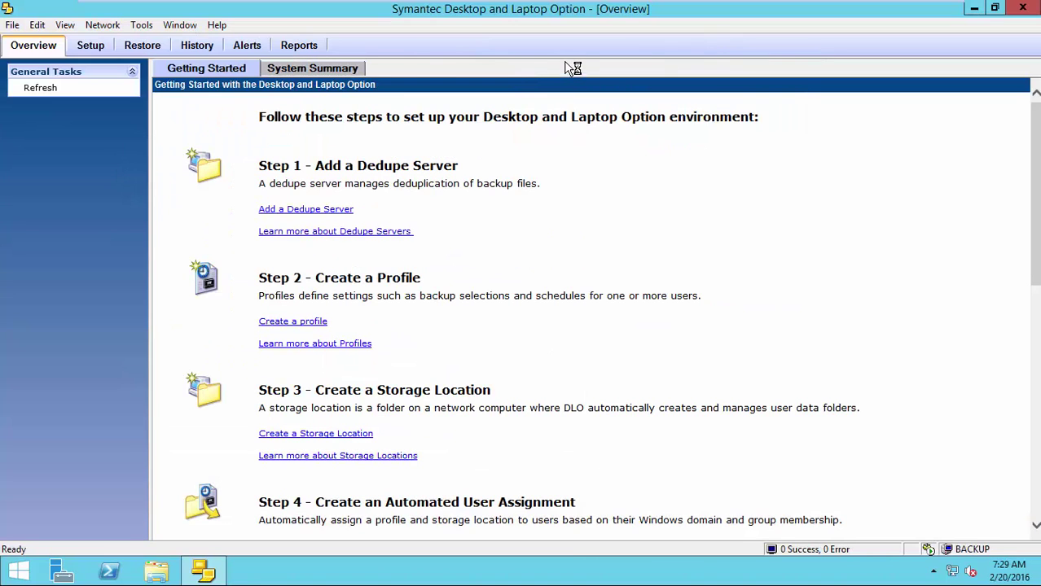
pyautogui.click(92, 48)
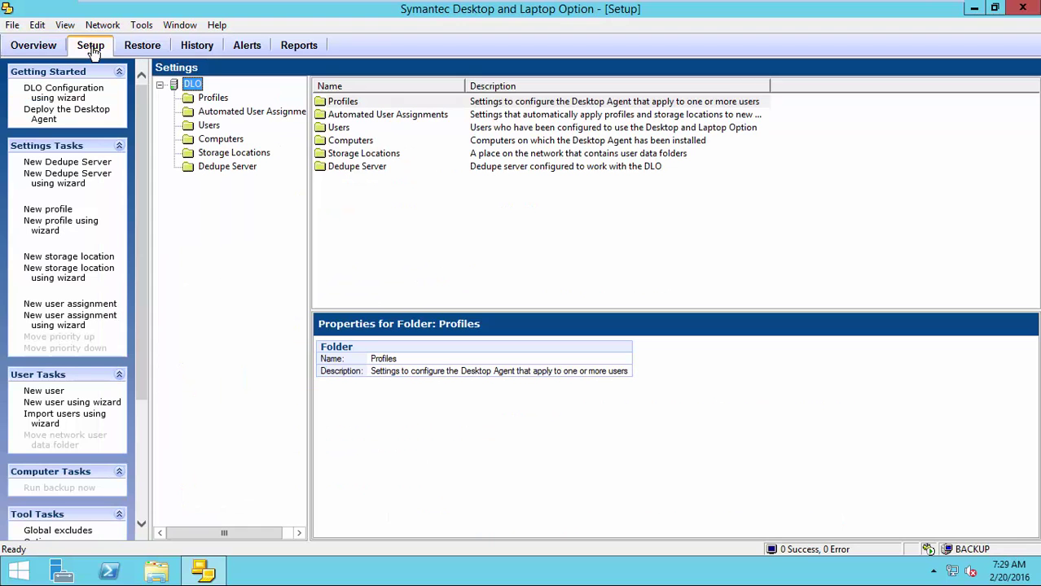
pyautogui.click(63, 258)
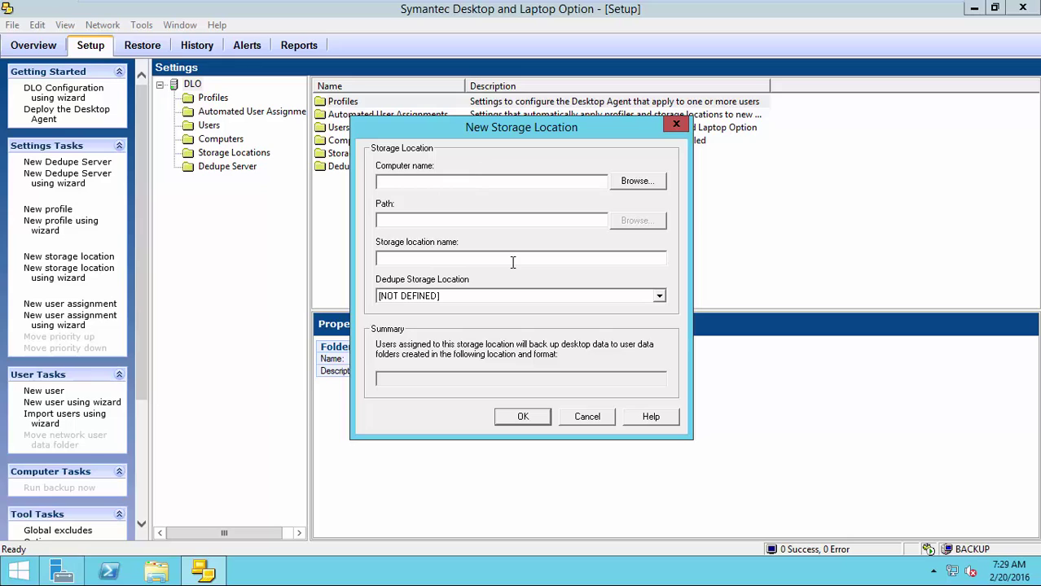
pyautogui.click(586, 419)
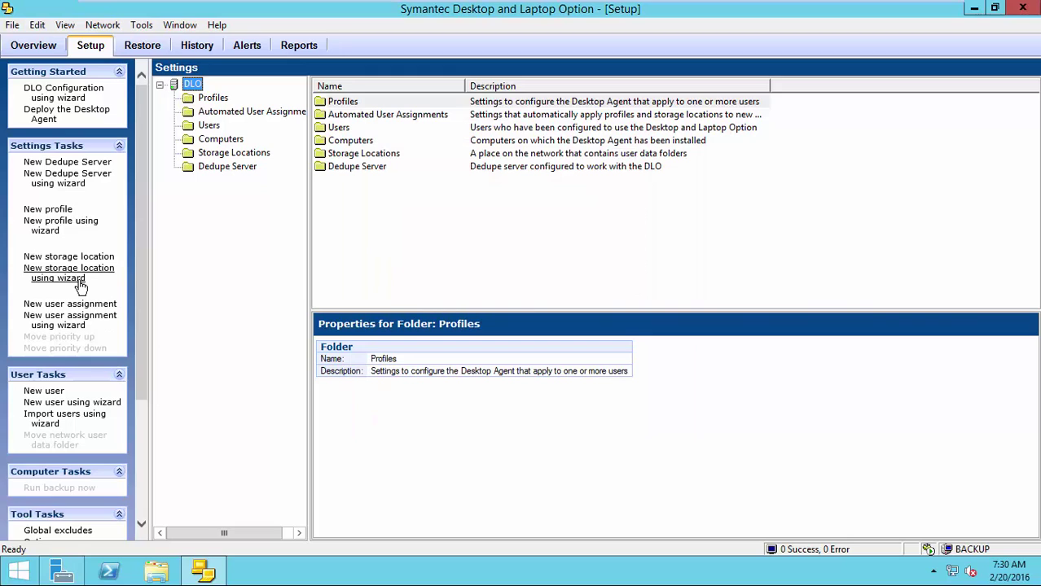
# Step: Start the storage location wizard with BACKUP as the computer name
pyautogui.click(79, 281)
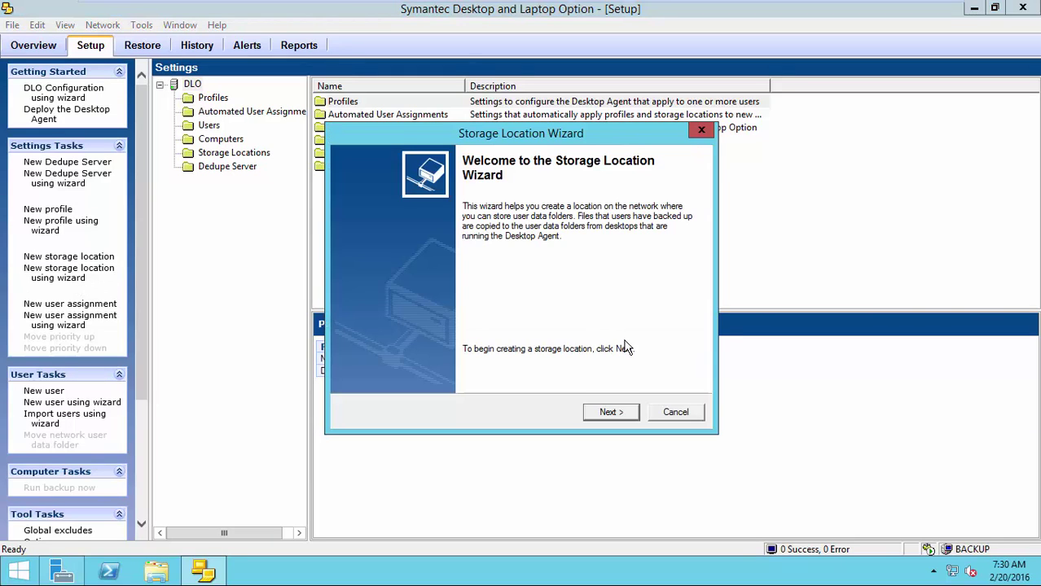
pyautogui.click(600, 414)
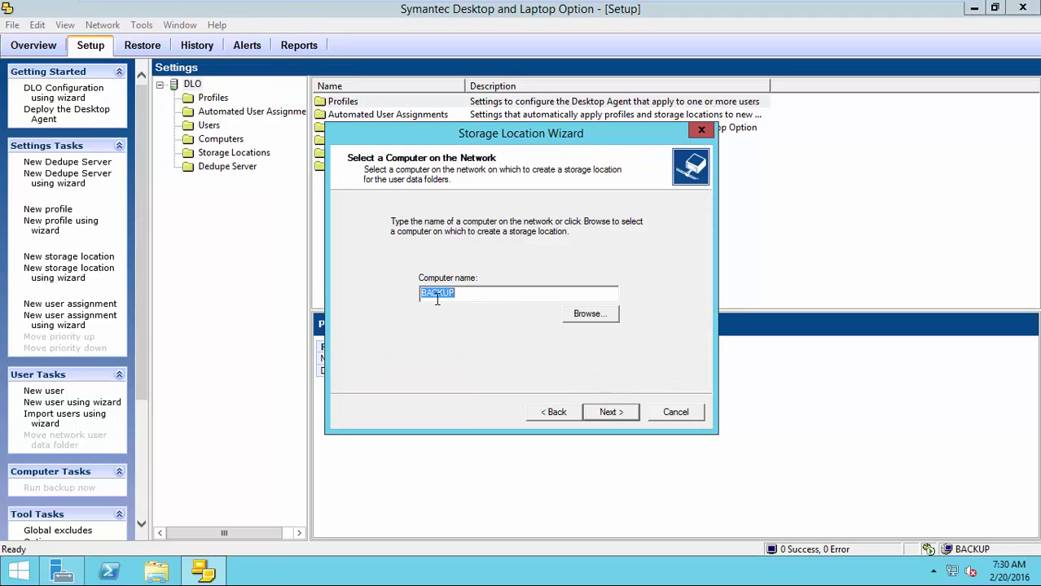
pyautogui.click(621, 415)
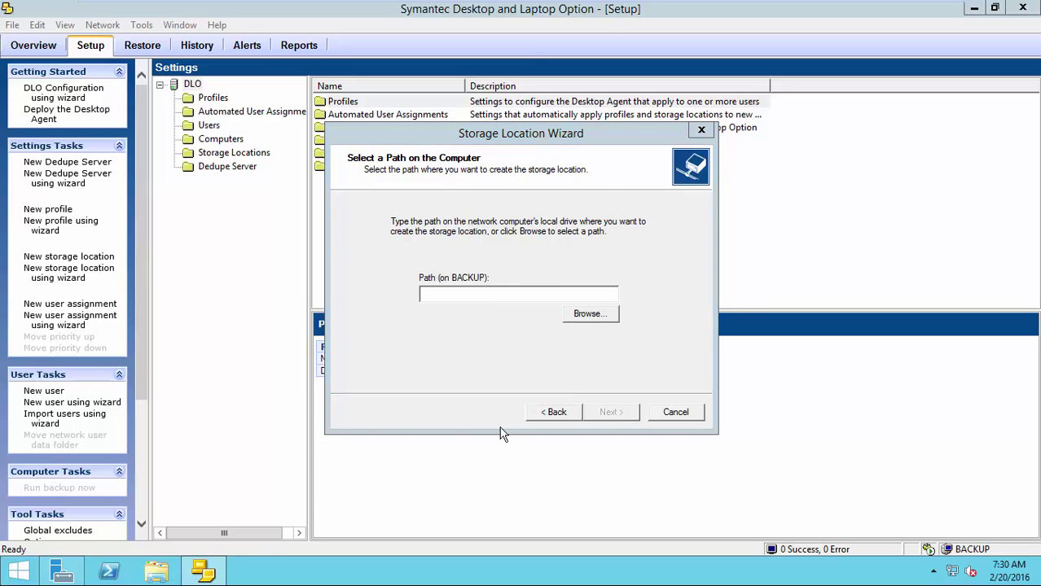
# Step: Make a new folder 'Network Storage Location' at the root of Local Disk (C:)
pyautogui.press('super+e')
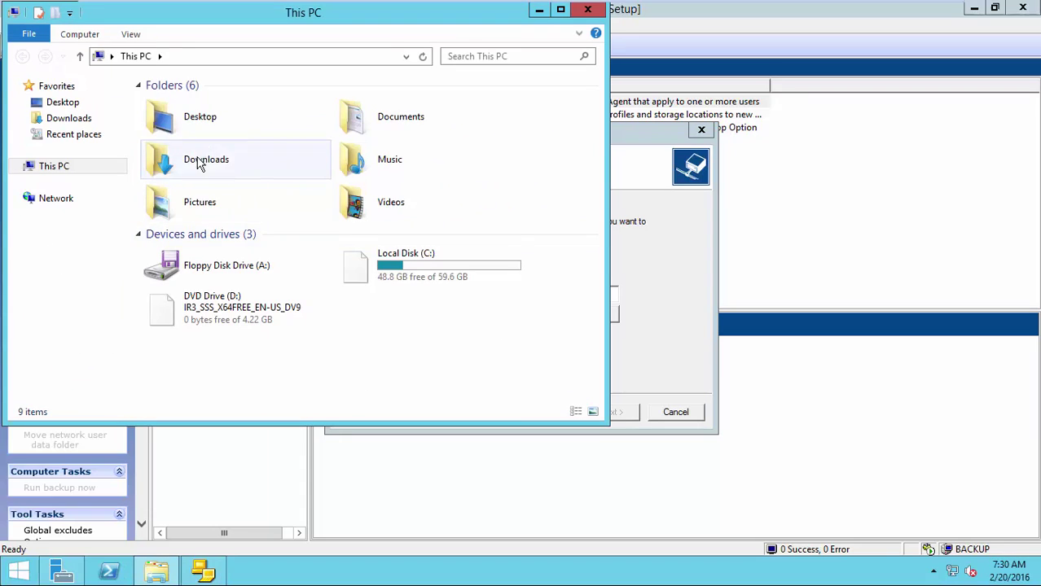
pyautogui.doubleClick(397, 269)
pyautogui.rightClick(154, 254)
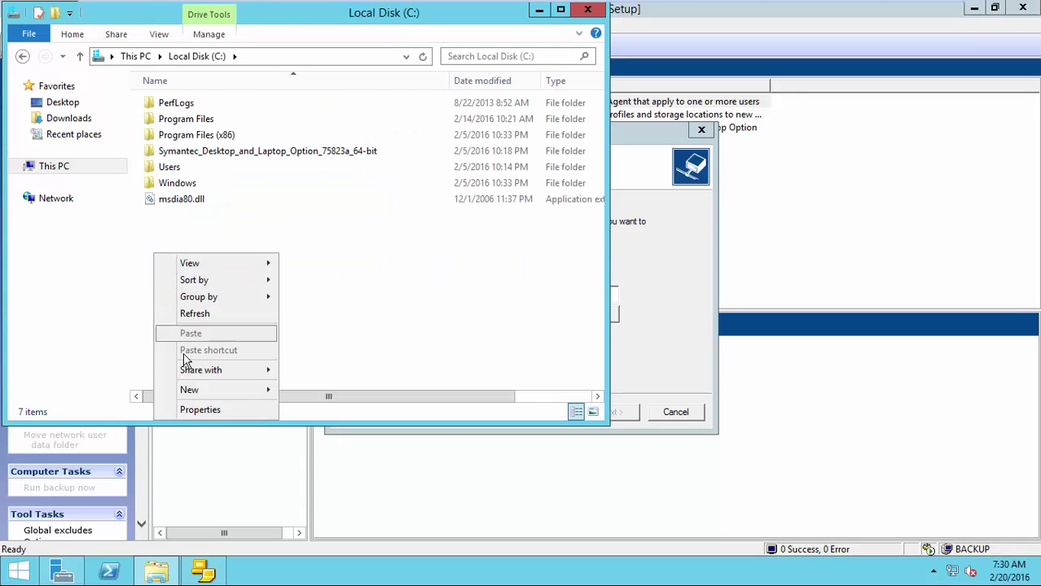
pyautogui.click(301, 389)
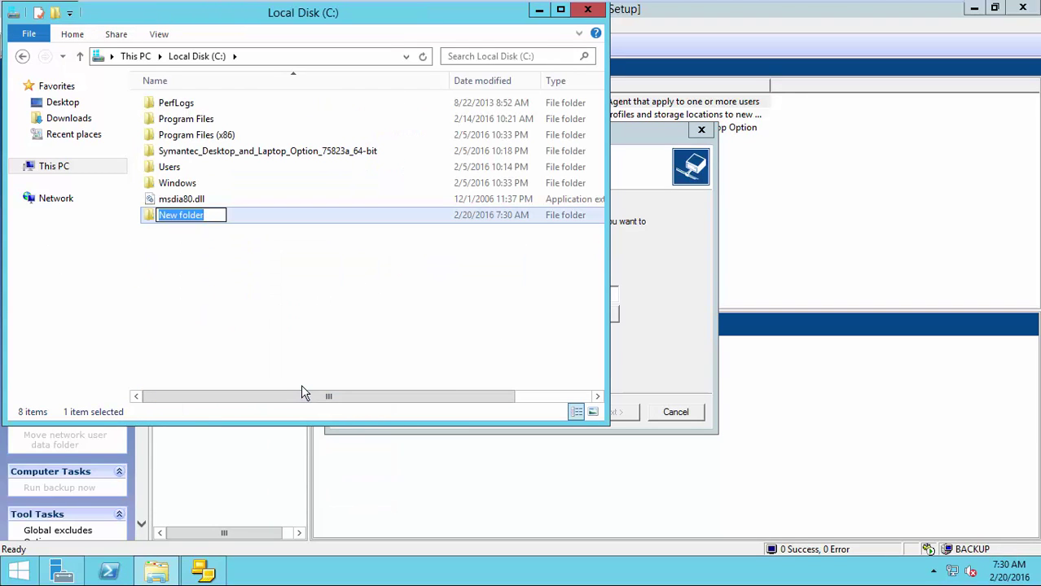
pyautogui.write('Network ')
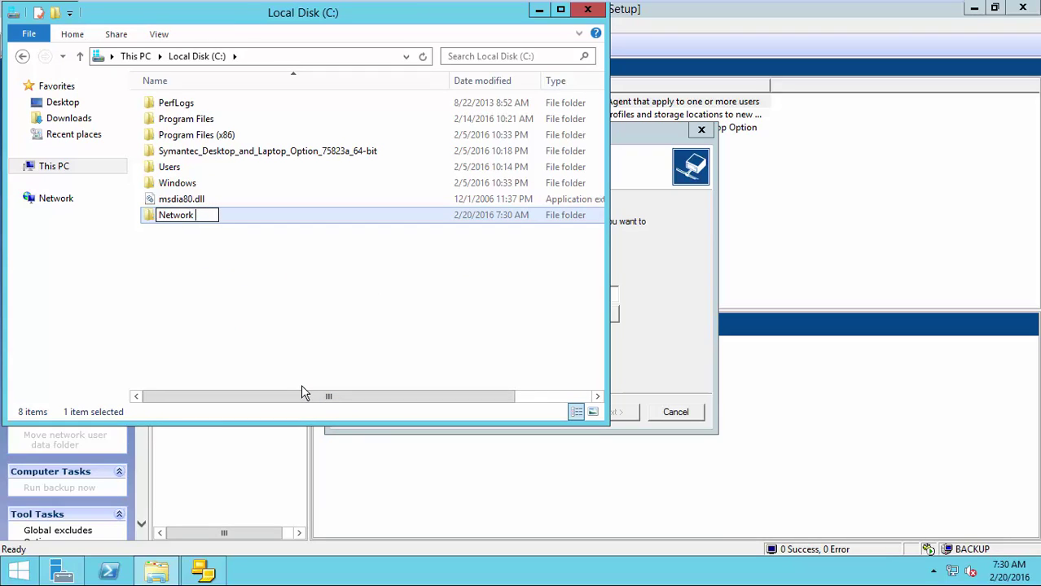
pyautogui.write('Sto')
pyautogui.write('rage Loca')
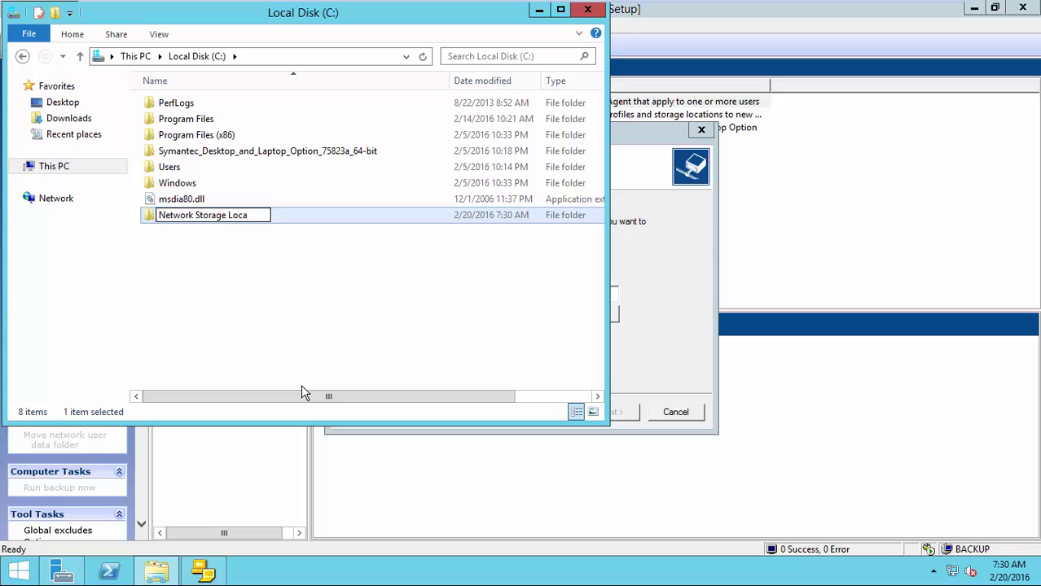
pyautogui.write('tion')
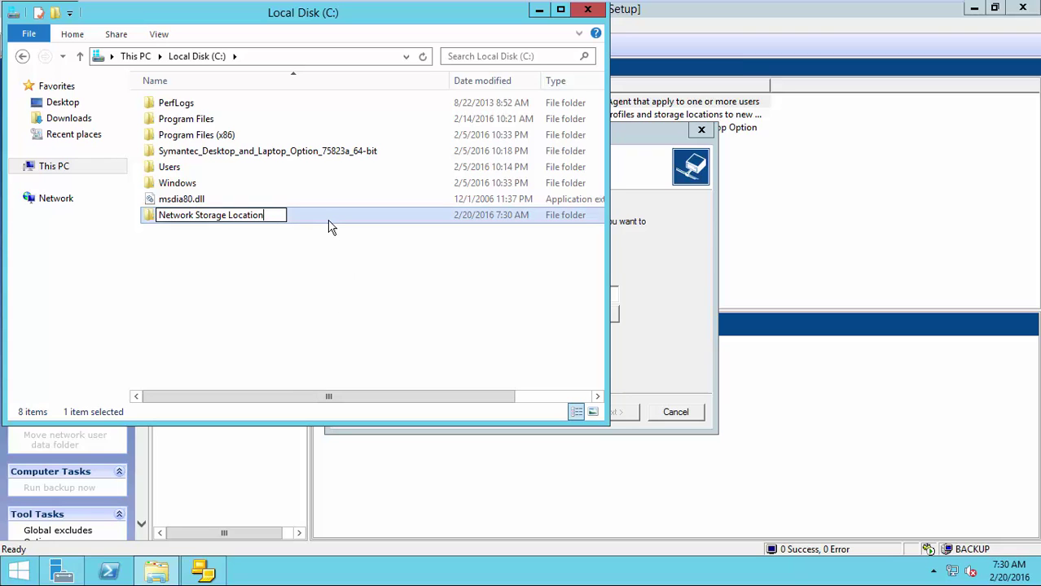
pyautogui.press('Return')
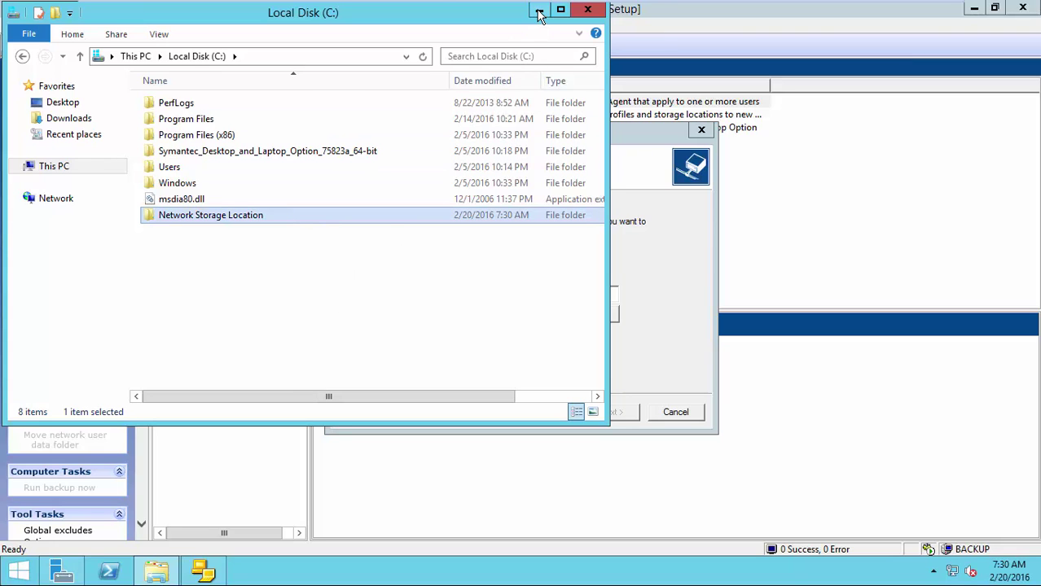
# Step: Set the wizard's storage path to C:\Network Storage Location
pyautogui.click(538, 12)
pyautogui.click(583, 313)
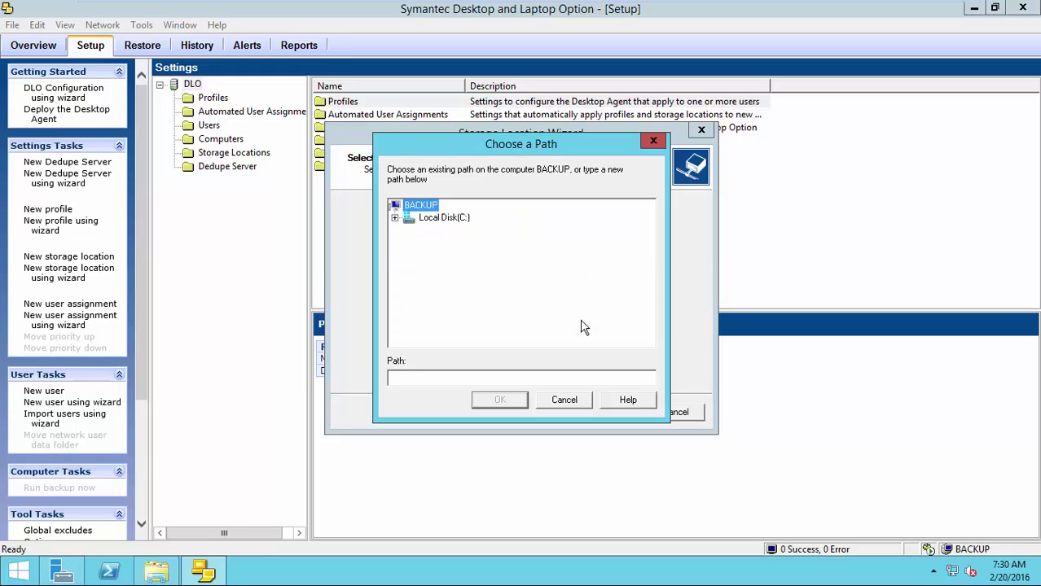
pyautogui.click(395, 217)
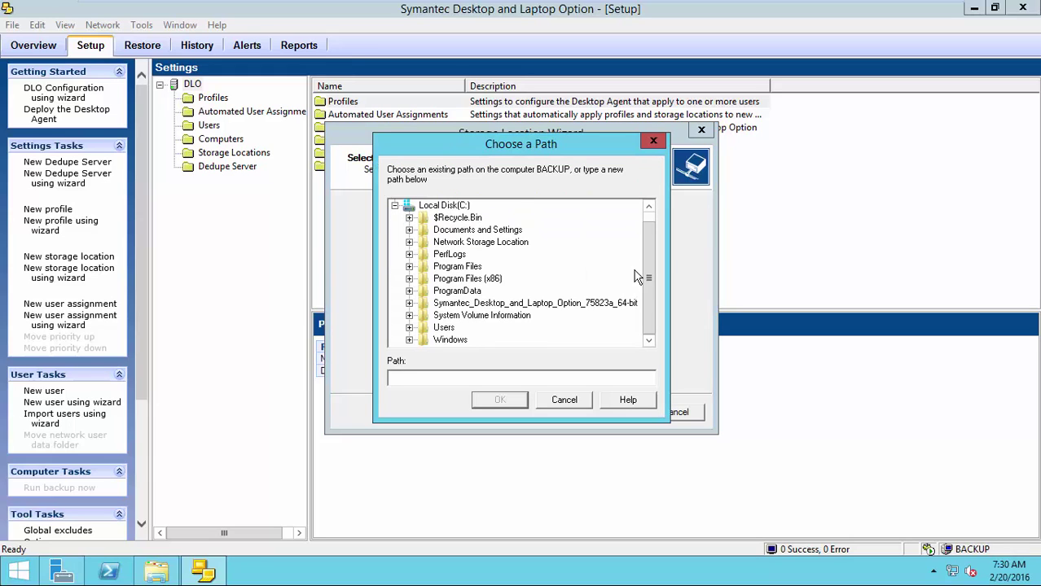
pyautogui.click(453, 243)
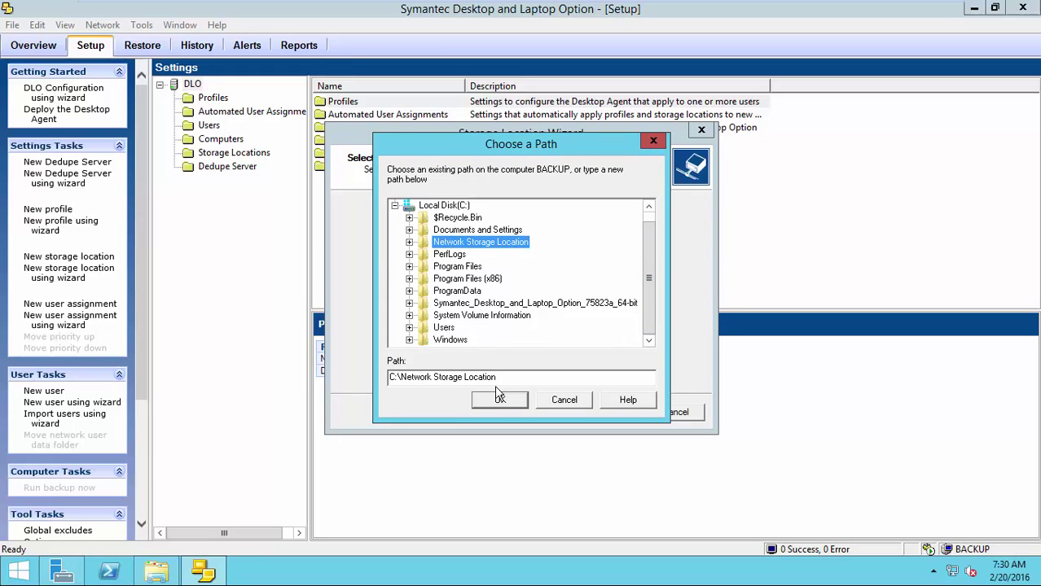
pyautogui.click(499, 399)
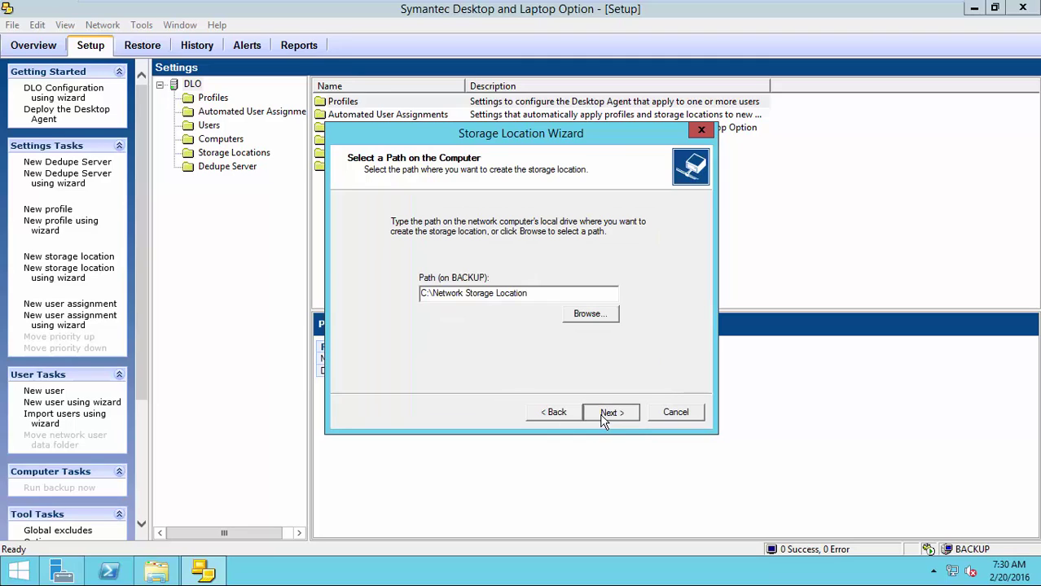
# Step: Keep the name Network Storage Location, skip dedupe, and finish the wizard
pyautogui.click(609, 413)
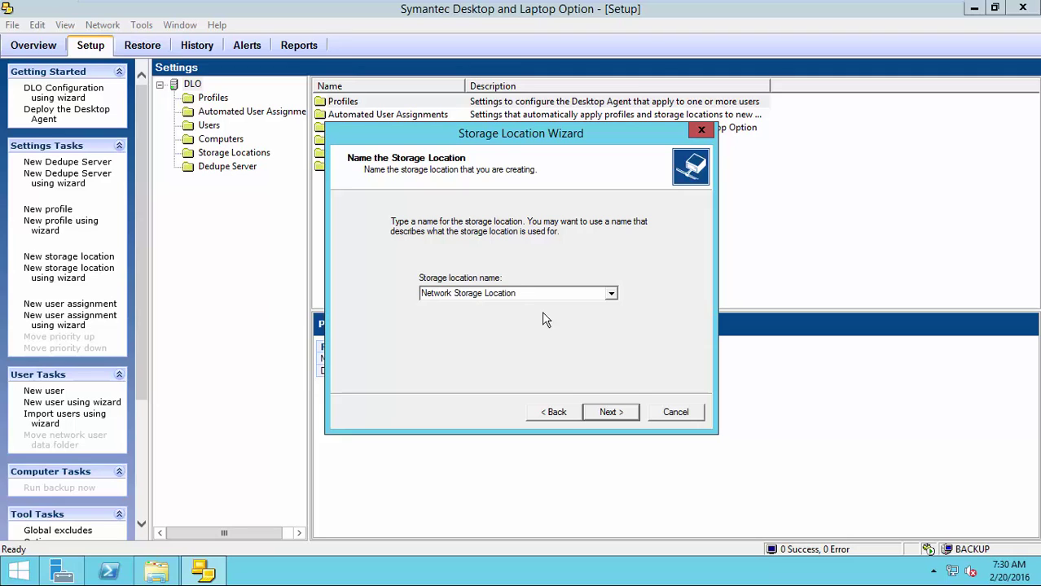
pyautogui.click(604, 409)
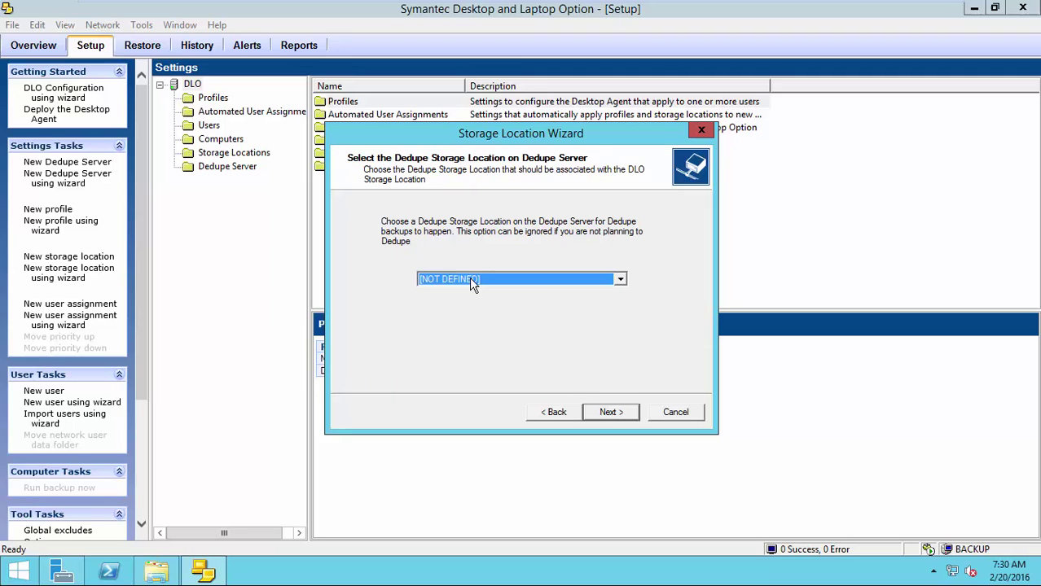
pyautogui.click(611, 412)
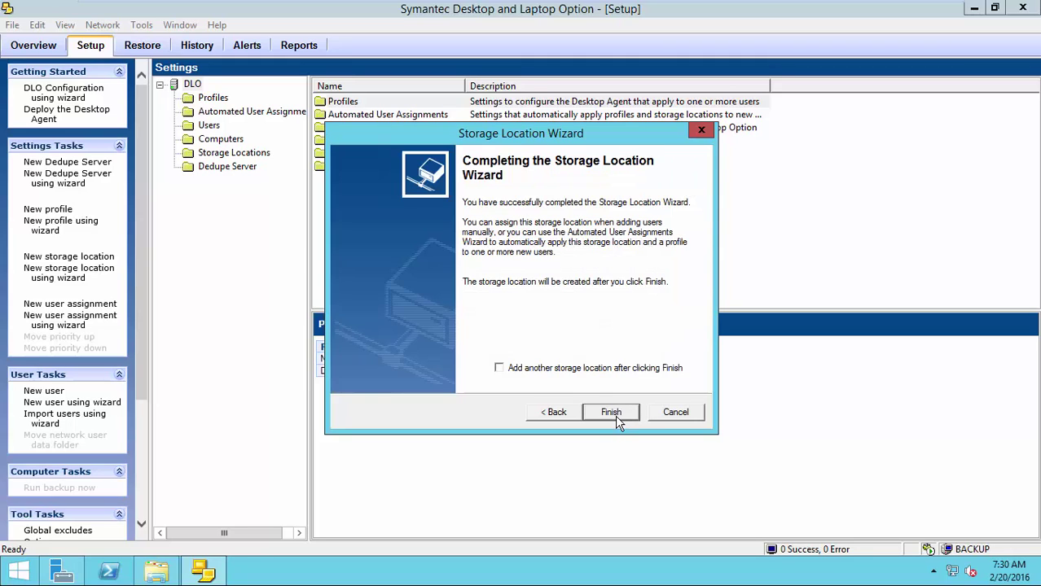
pyautogui.click(610, 412)
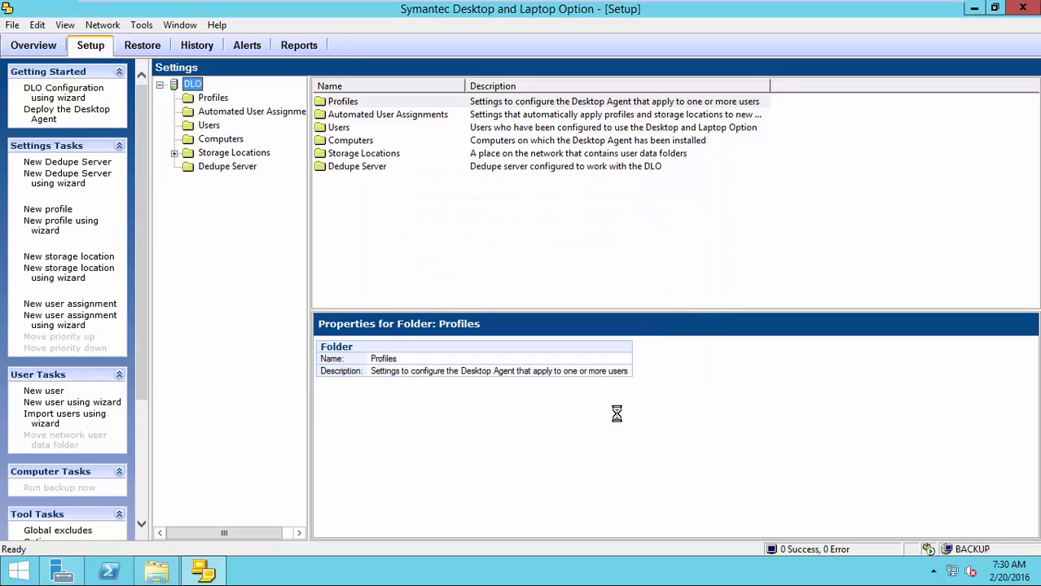
# Step: Expand Storage Locations and select BACKUP
pyautogui.click(173, 153)
pyautogui.click(216, 167)
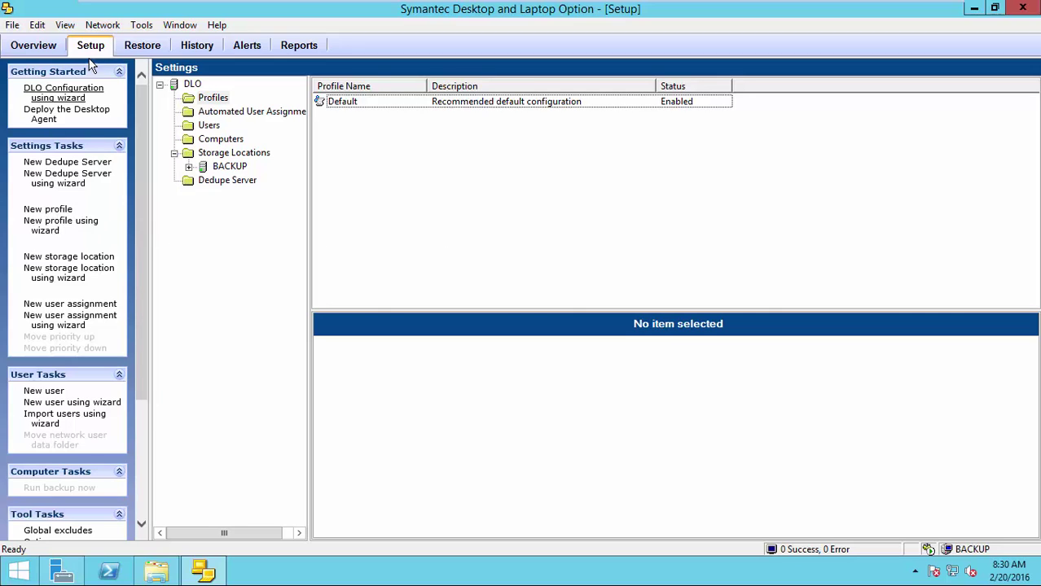
pyautogui.click(47, 210)
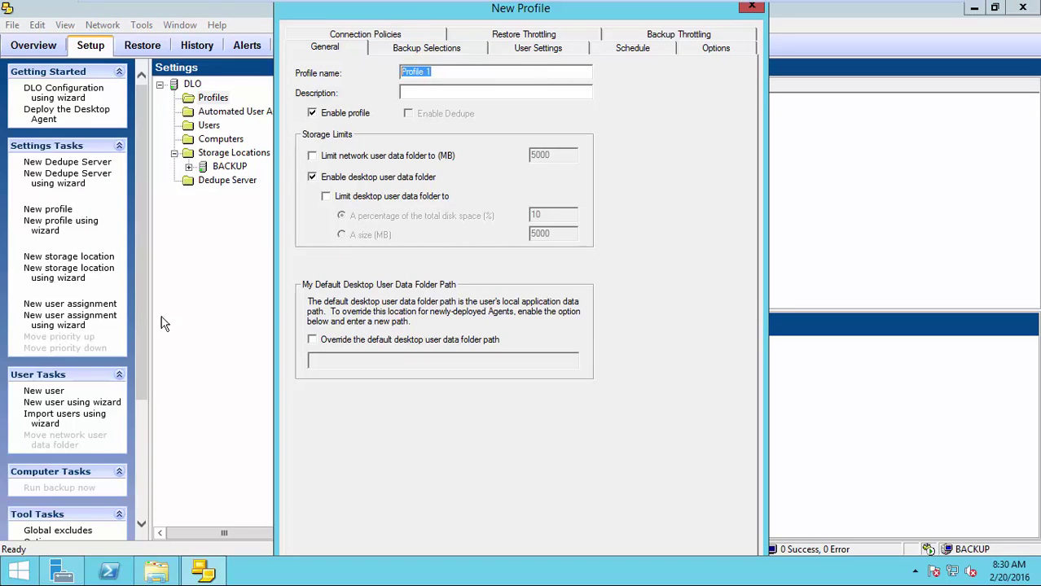
pyautogui.click(751, 8)
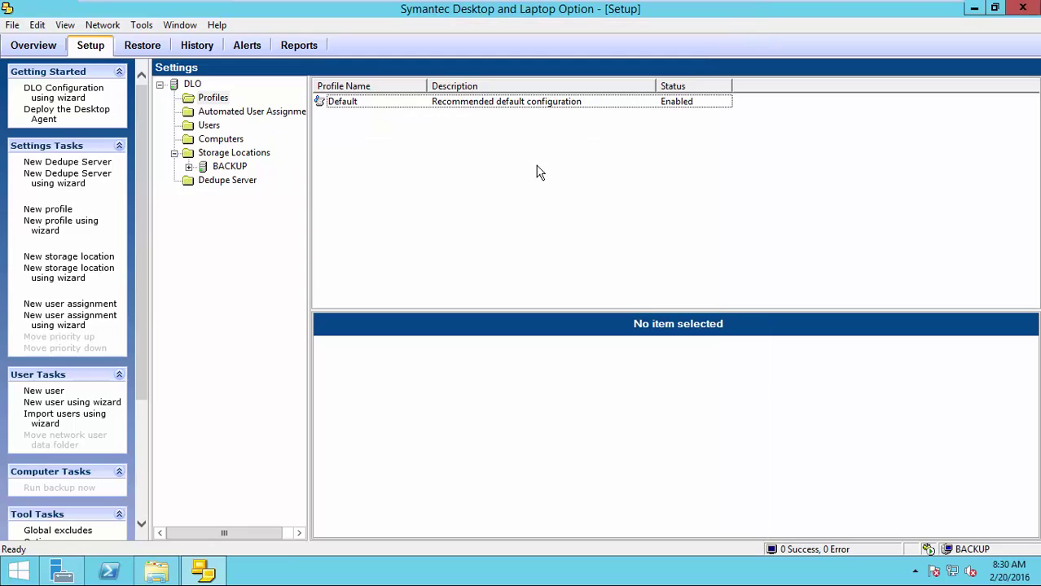
pyautogui.click(45, 231)
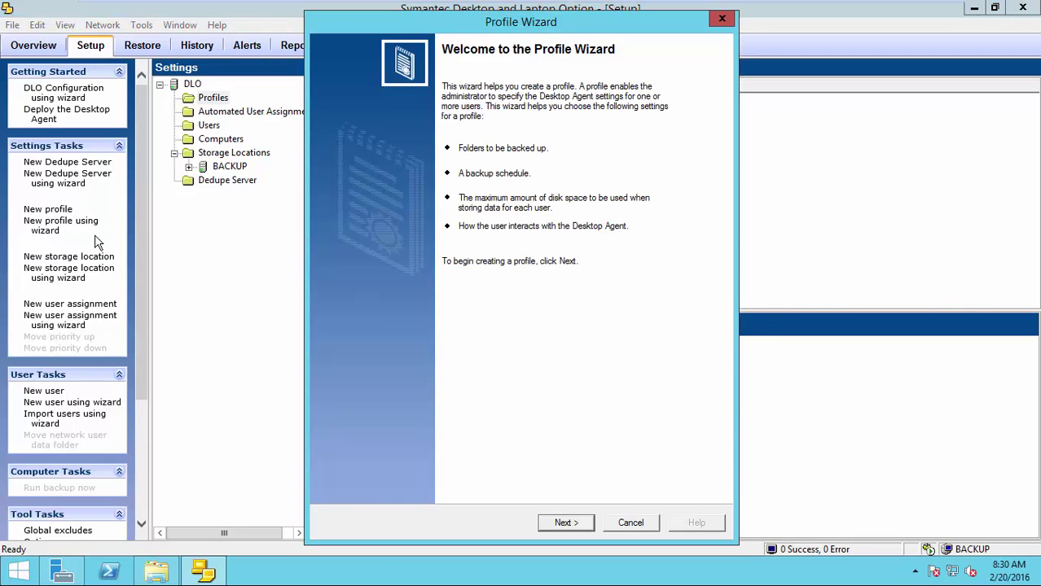
pyautogui.click(571, 523)
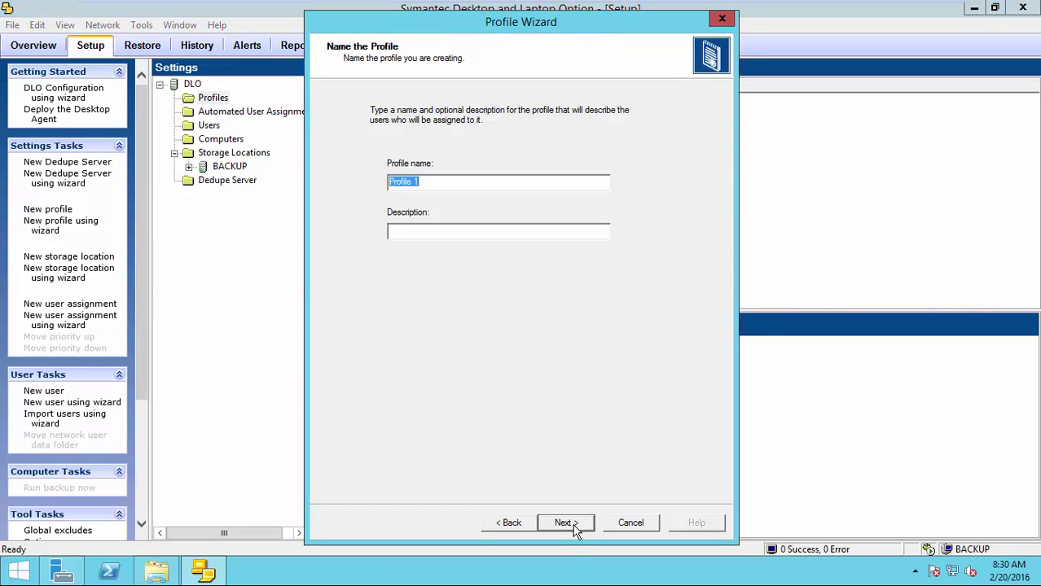
pyautogui.click(575, 528)
pyautogui.click(575, 528)
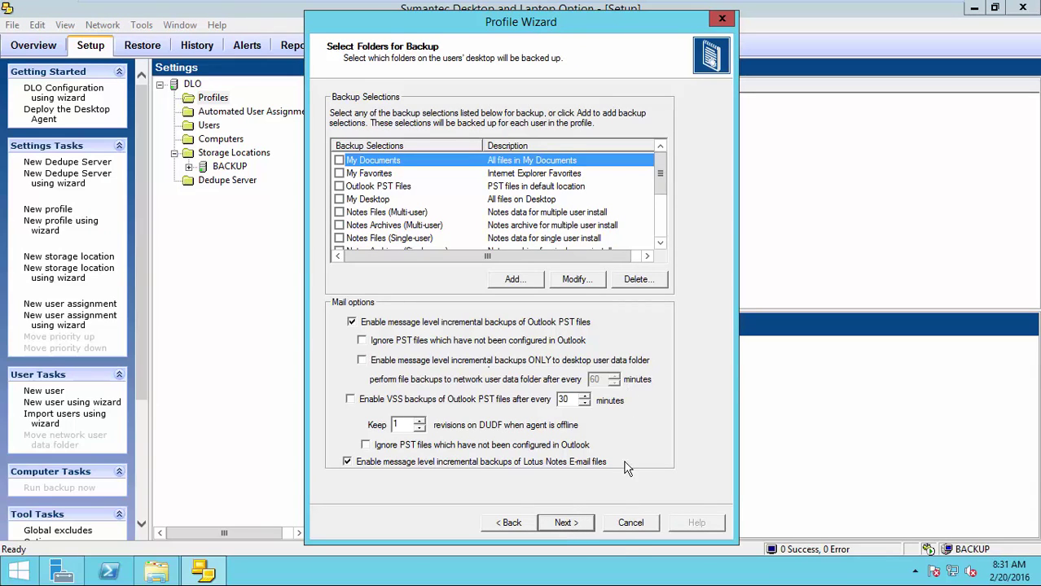
pyautogui.click(632, 526)
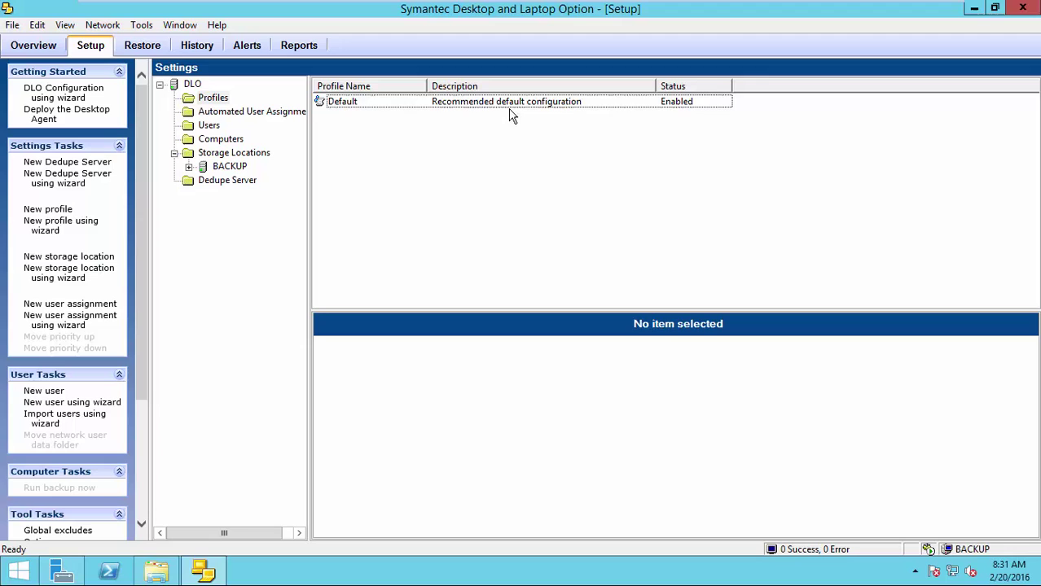
# Step: In Default profile properties, set a MB size limit, then disable the desktop user data folder
pyautogui.doubleClick(389, 110)
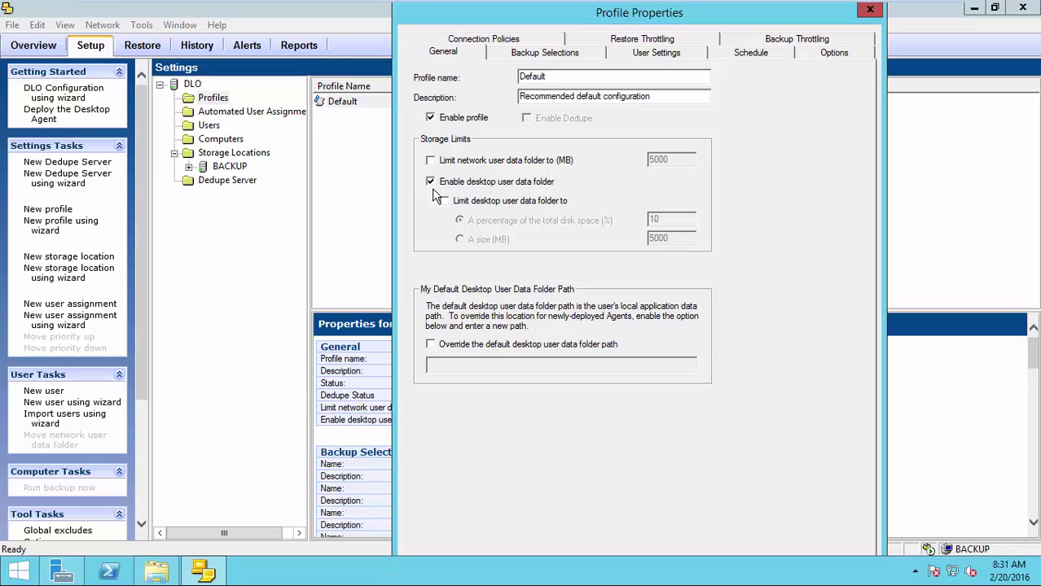
pyautogui.click(444, 202)
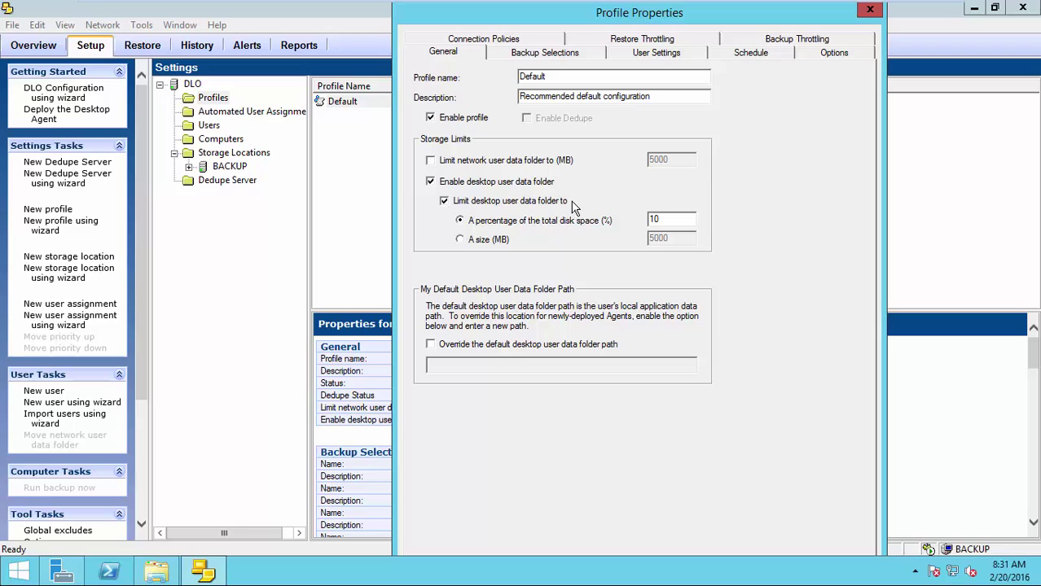
pyautogui.click(489, 243)
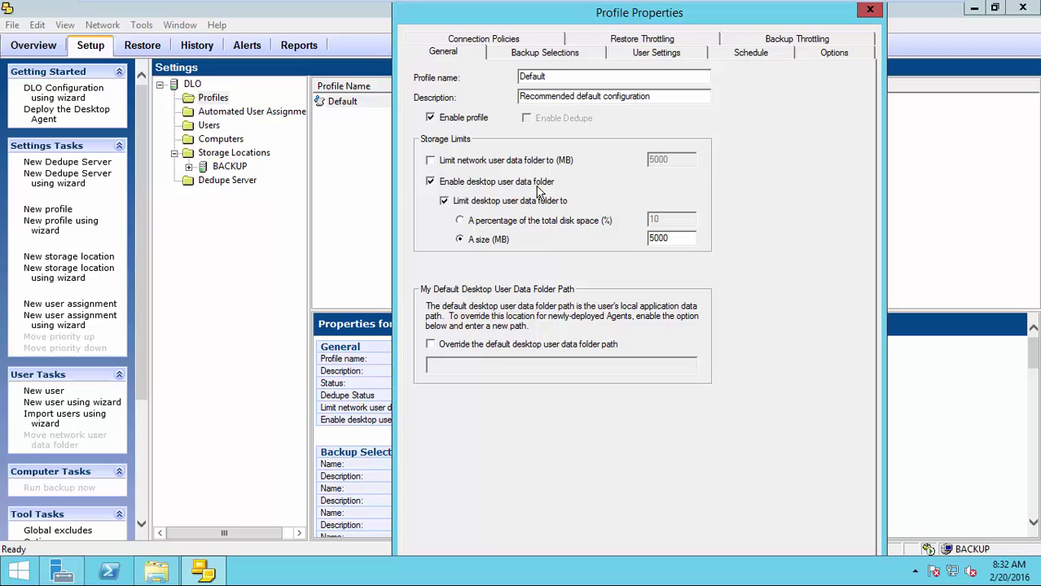
pyautogui.click(431, 183)
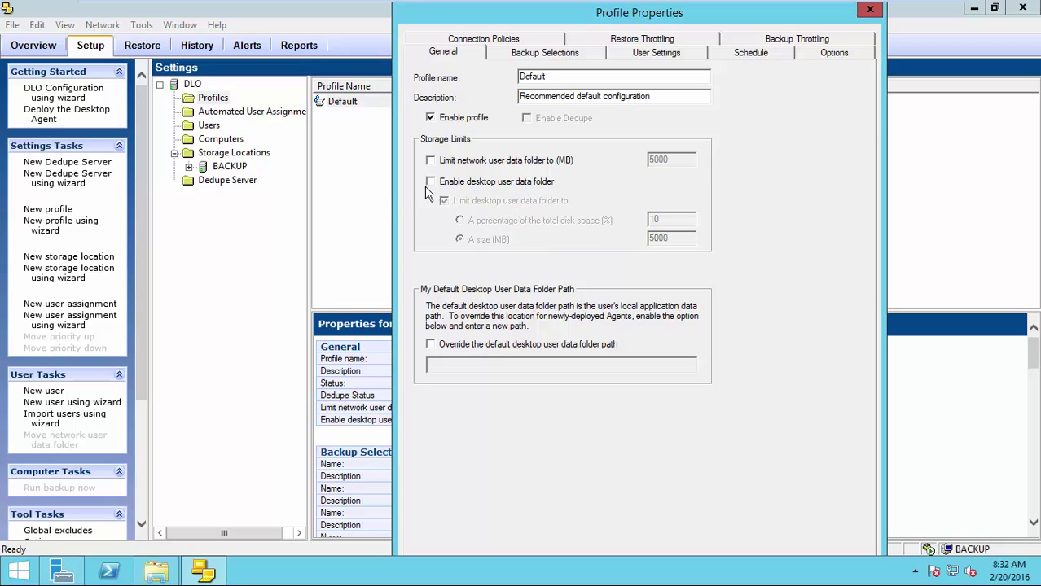
# Step: View Default's Backup Selections, starting then cancelling a new selection
pyautogui.click(541, 55)
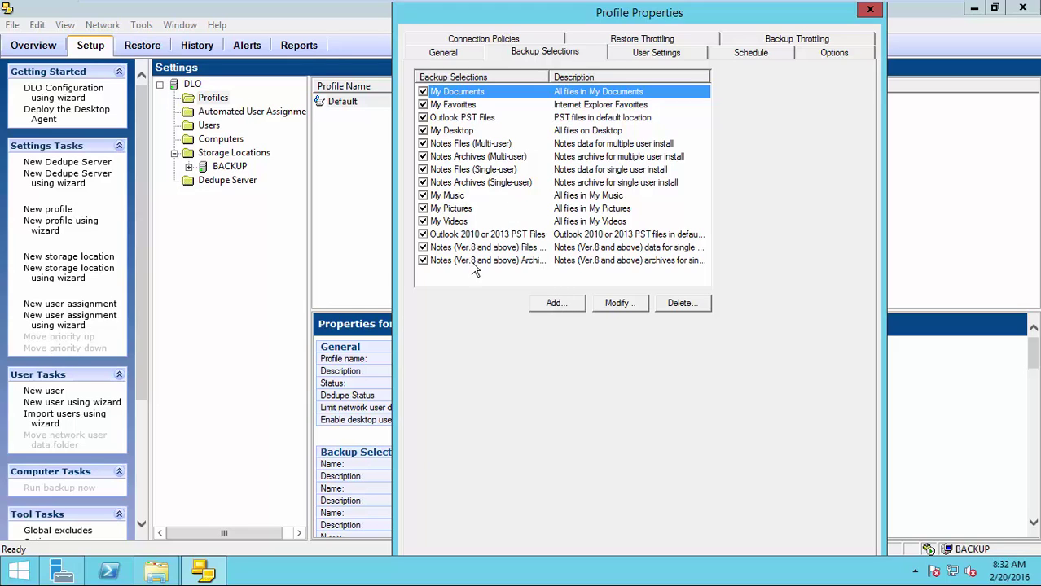
pyautogui.click(565, 309)
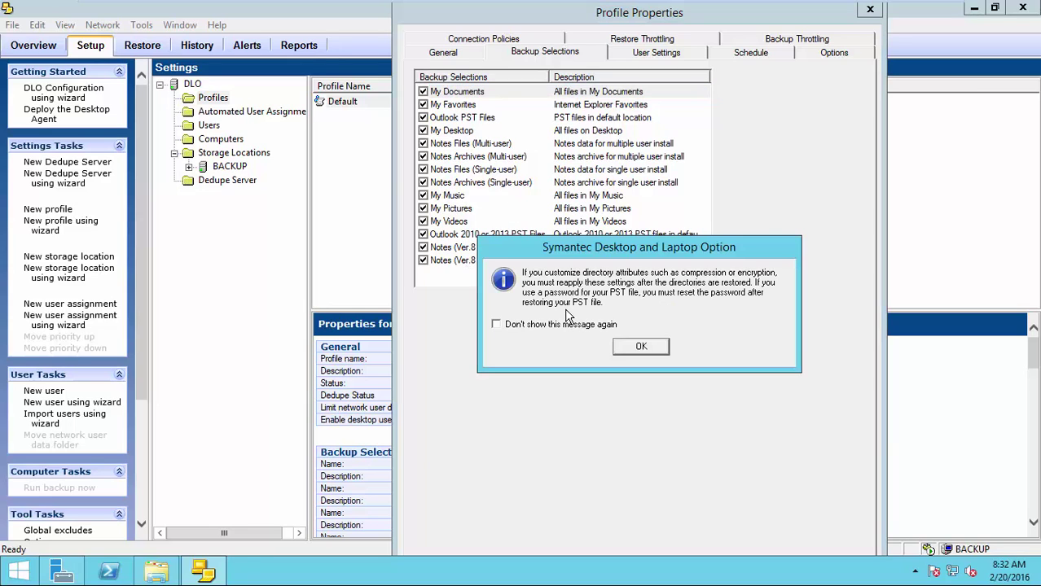
pyautogui.click(639, 346)
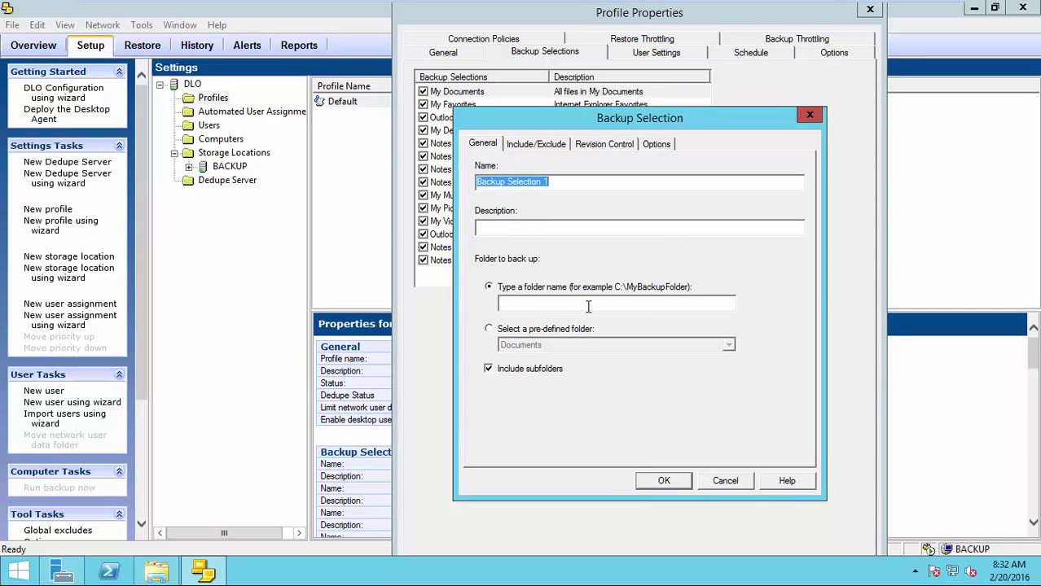
pyautogui.click(732, 483)
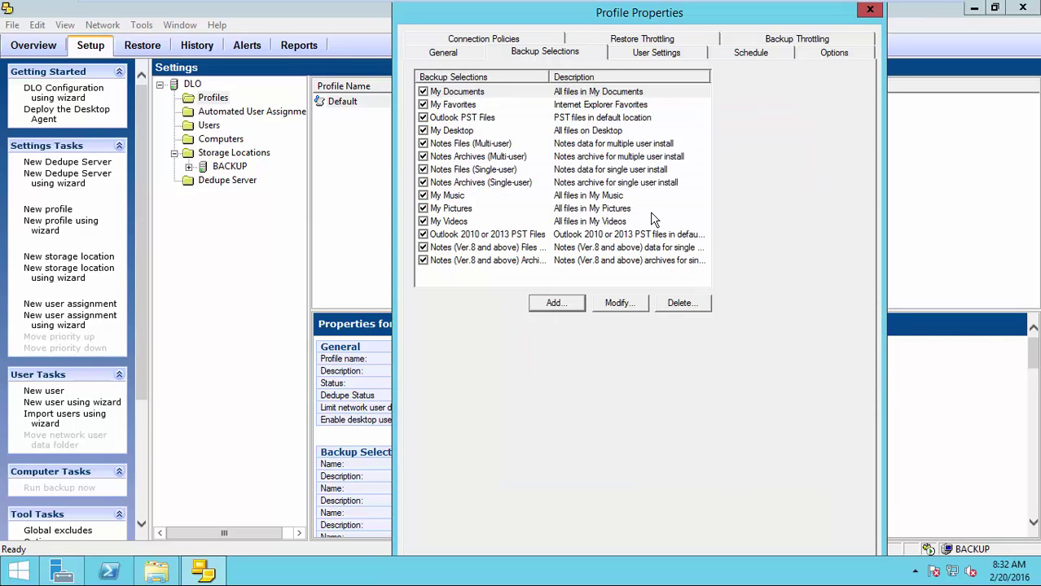
# Step: On User Settings, keep the complete Desktop Agent display and turn off error/warning suppression
pyautogui.click(661, 54)
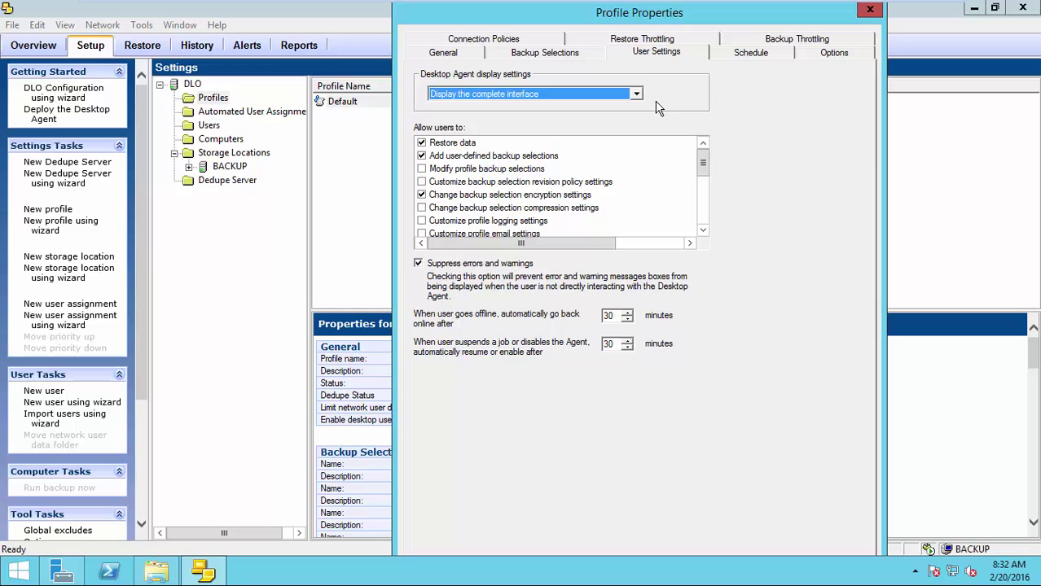
pyautogui.click(545, 96)
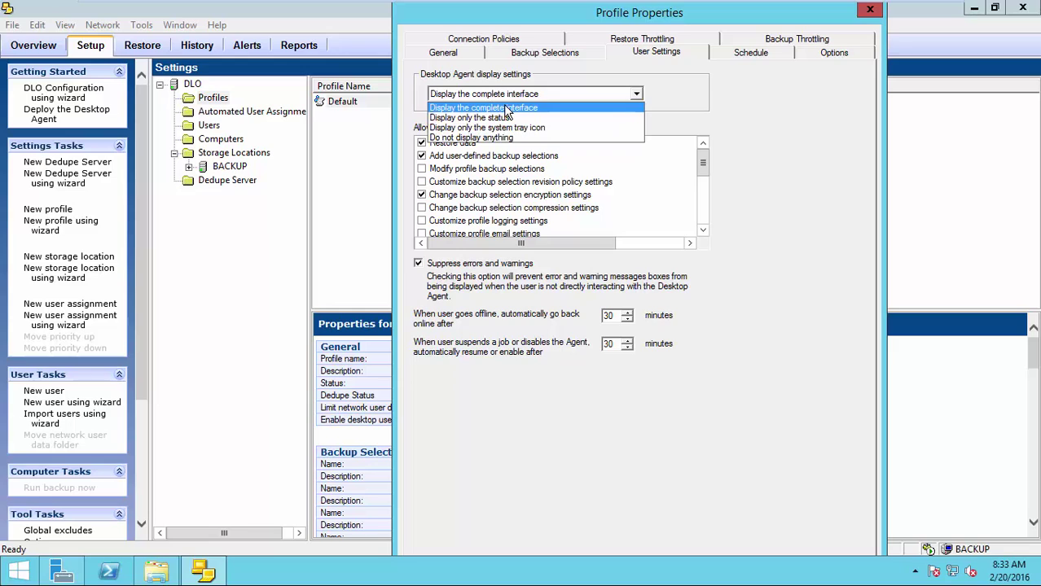
pyautogui.click(506, 109)
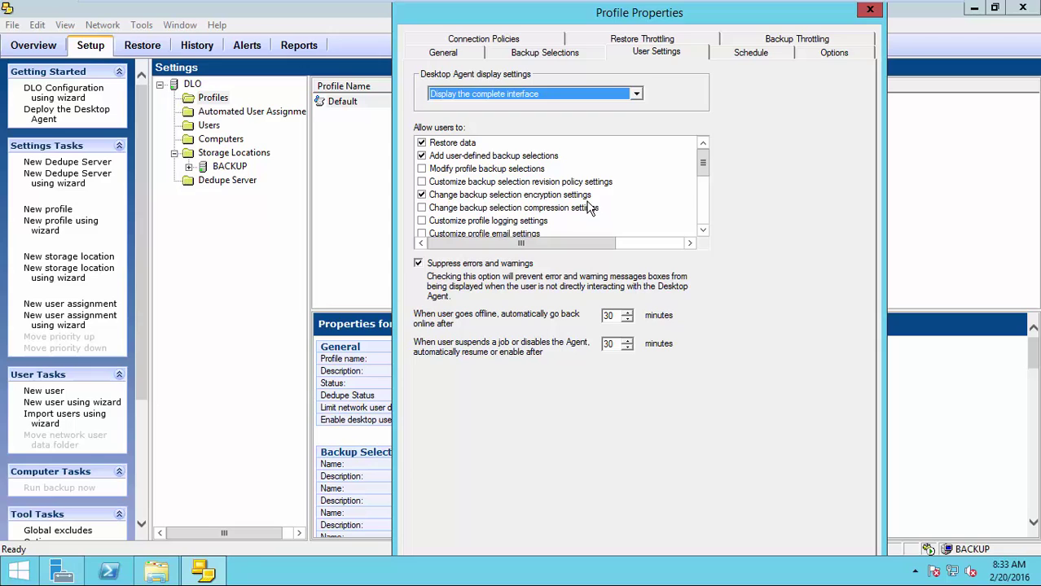
pyautogui.scroll(-1, 567, 203)
pyautogui.scroll(1, 628, 204)
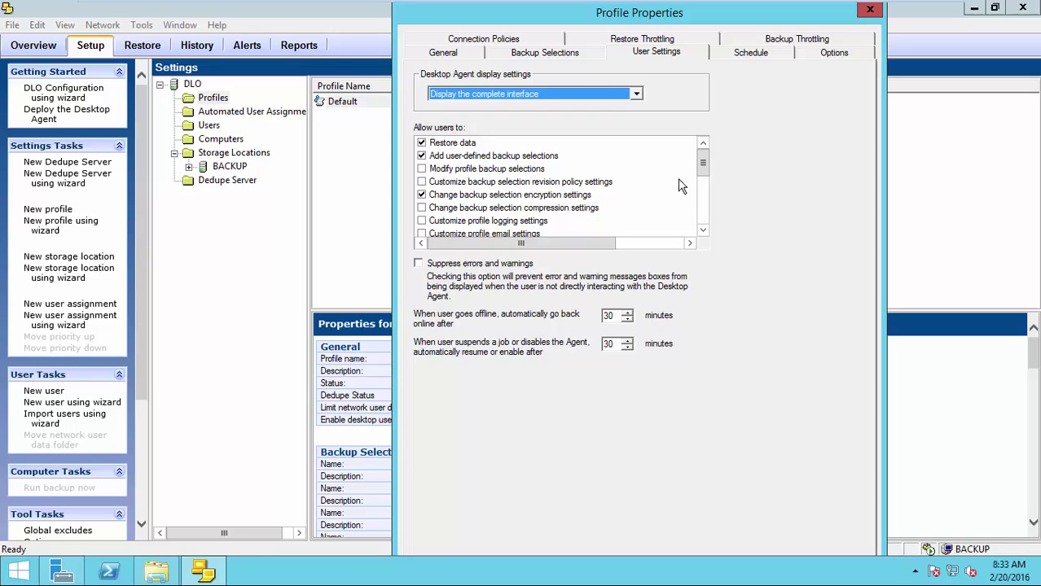
pyautogui.moveTo(702, 163)
pyautogui.mouseDown()
pyautogui.moveTo(709, 220)
pyautogui.moveTo(703, 163)
pyautogui.mouseUp()
pyautogui.click(627, 96)
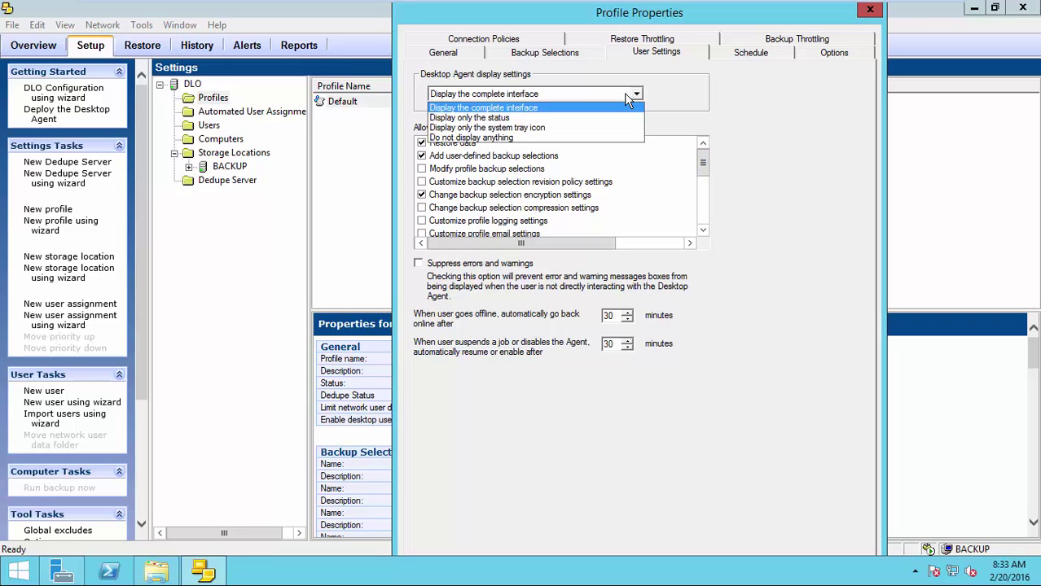
pyautogui.click(693, 96)
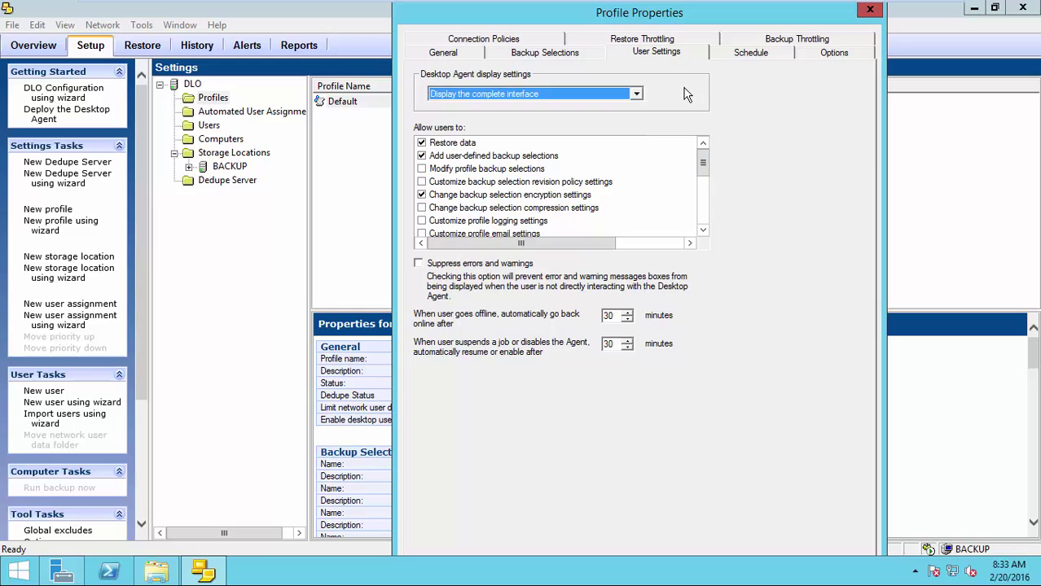
# Step: Review Default's schedule, leaving backups on a schedule, then view the Options settings
pyautogui.click(737, 56)
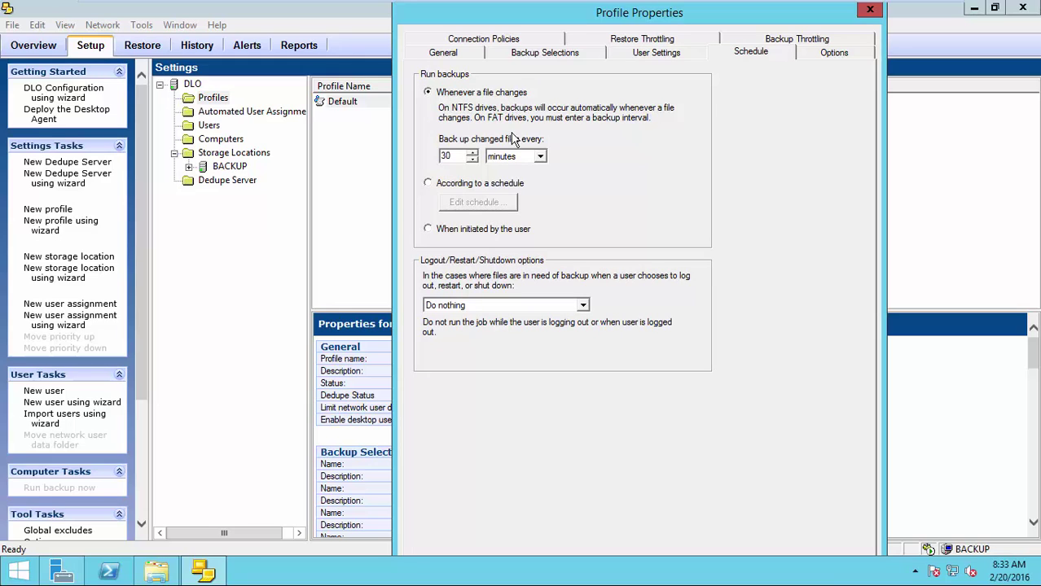
pyautogui.click(504, 185)
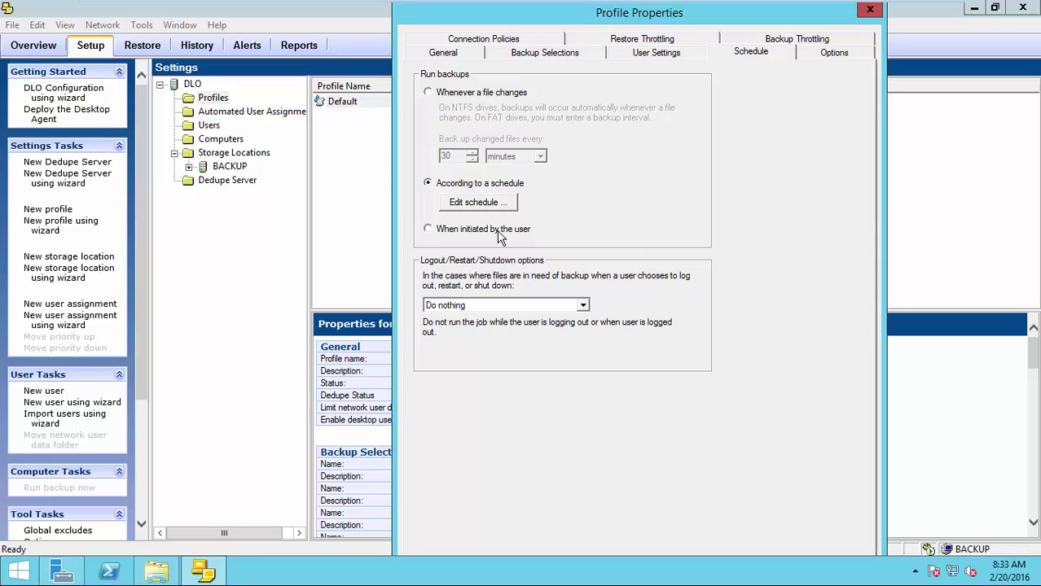
pyautogui.click(500, 232)
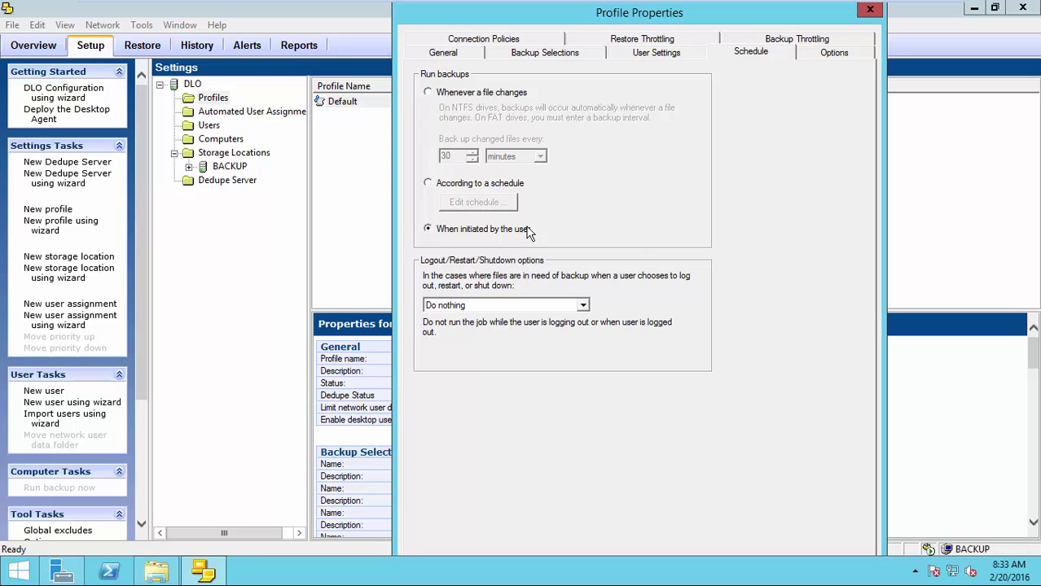
pyautogui.click(432, 184)
pyautogui.click(827, 54)
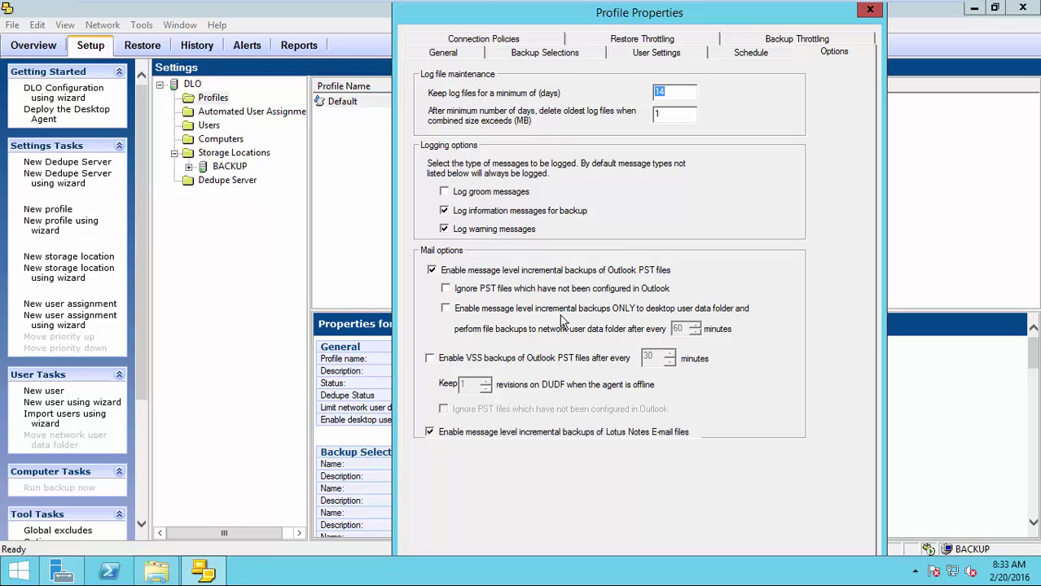
# Step: Create a new profile named NiyasITPro_Profile and view its Backup Selections
pyautogui.click(870, 9)
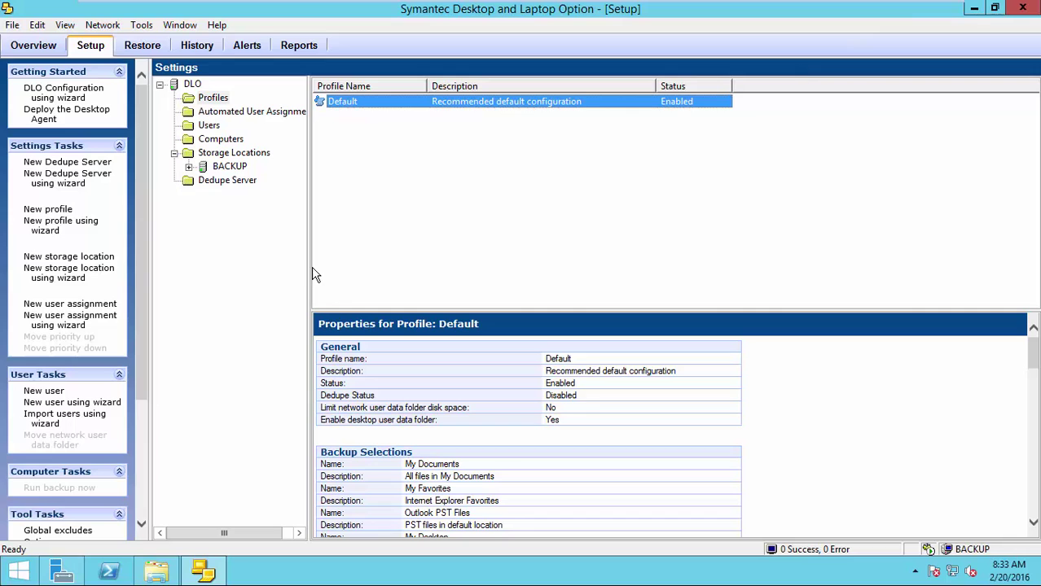
pyautogui.click(49, 212)
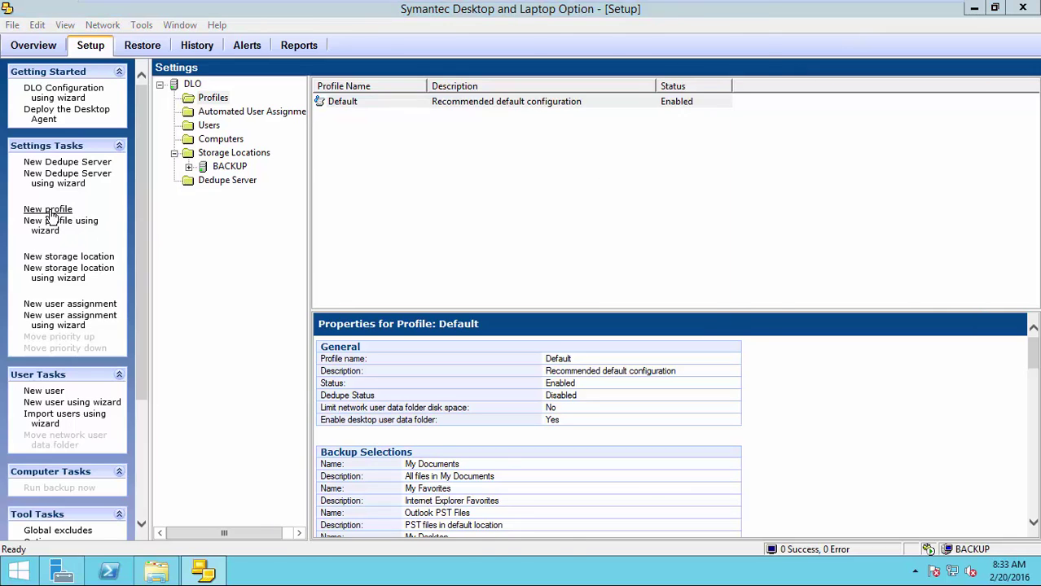
pyautogui.moveTo(433, 73); pyautogui.dragTo(284, 73)
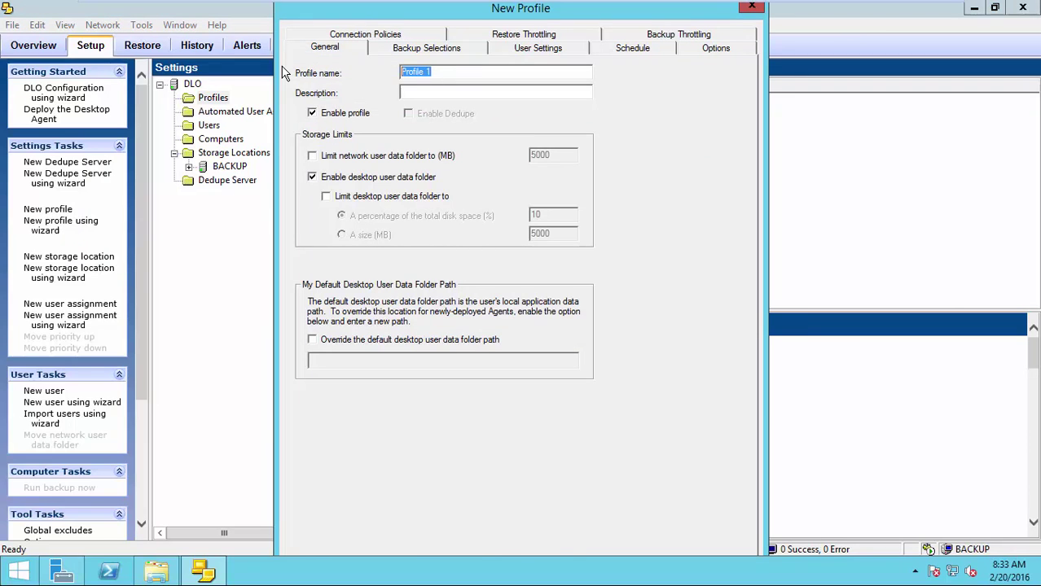
pyautogui.write('NiyasIT')
pyautogui.write('Pro_')
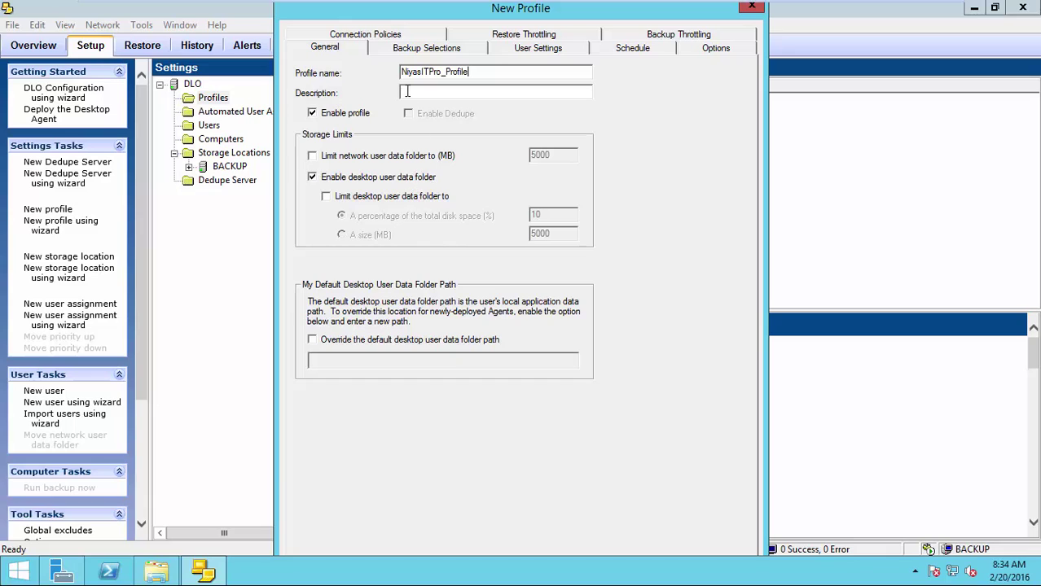
pyautogui.click(399, 51)
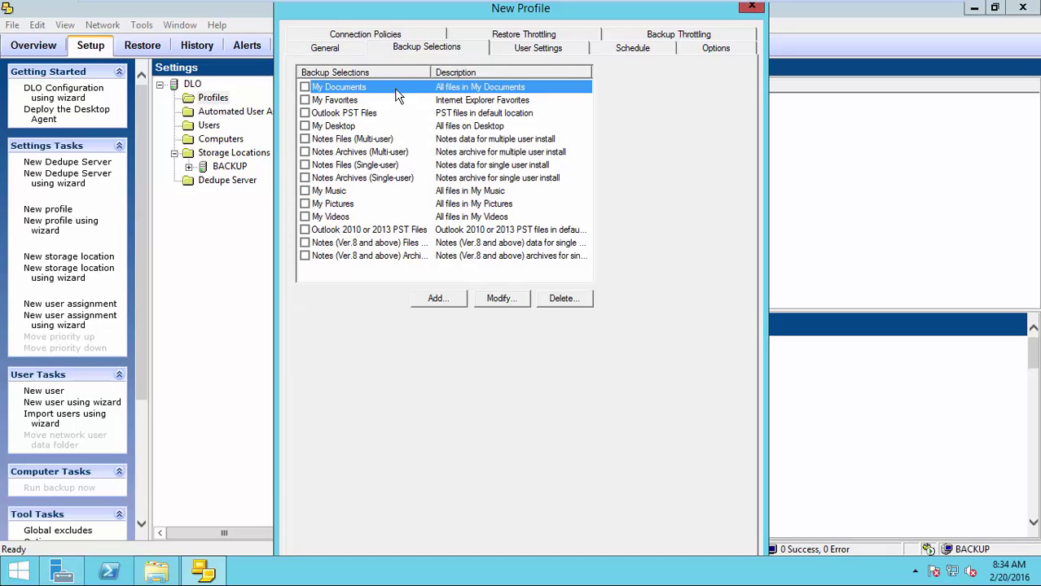
# Step: Include My Desktop, schedule backups 'According to a schedule' for Monday to Friday, and save the profile
pyautogui.click(305, 127)
pyautogui.click(529, 49)
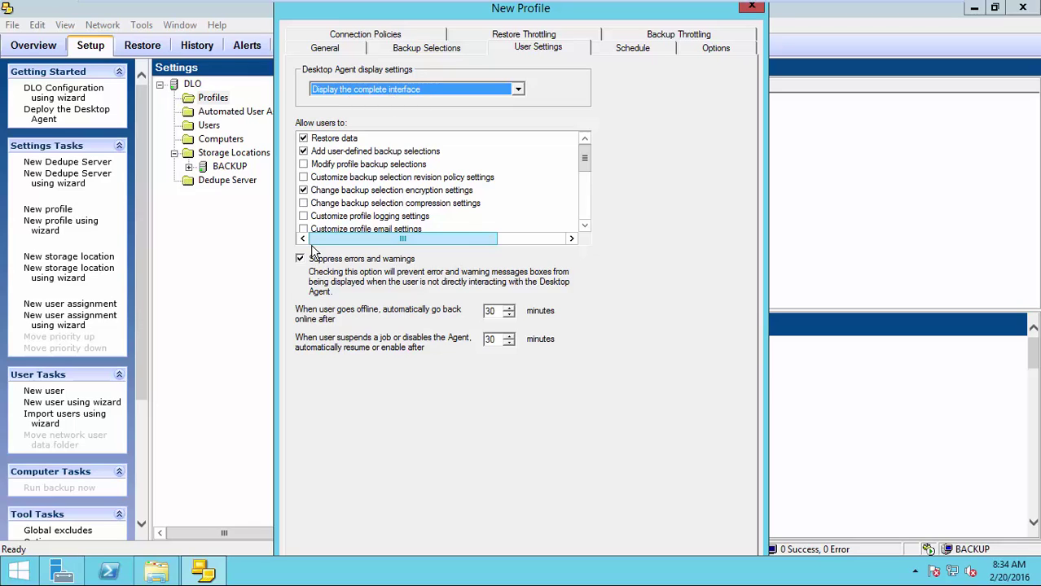
pyautogui.click(639, 49)
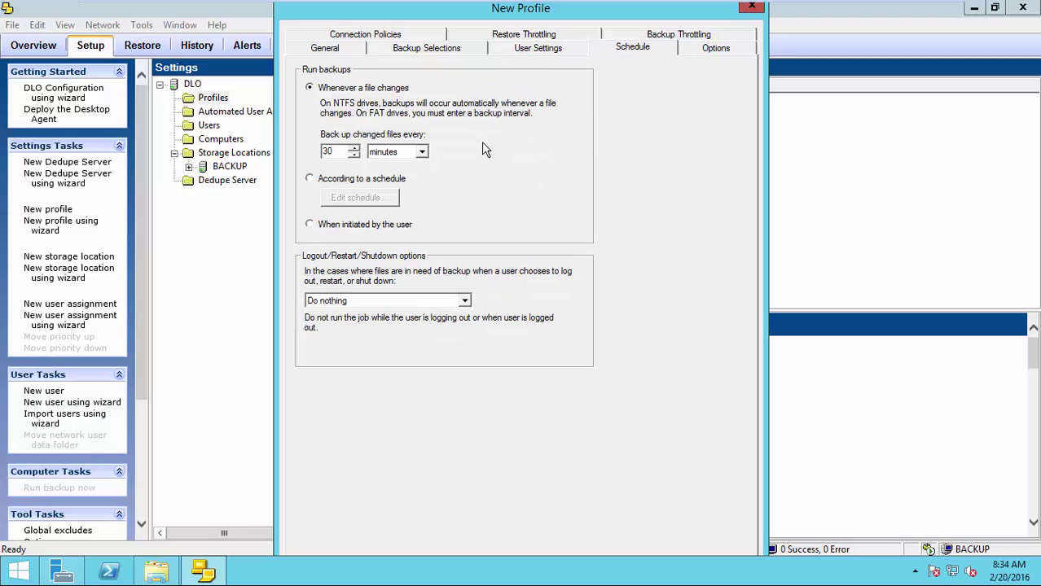
pyautogui.click(319, 181)
pyautogui.click(336, 200)
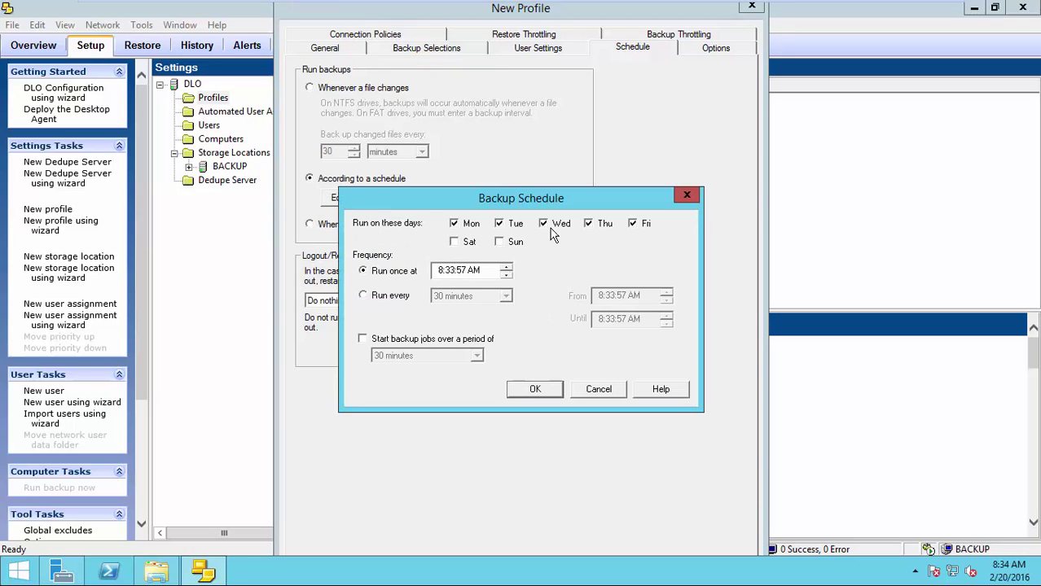
pyautogui.moveTo(485, 203); pyautogui.dragTo(569, 207)
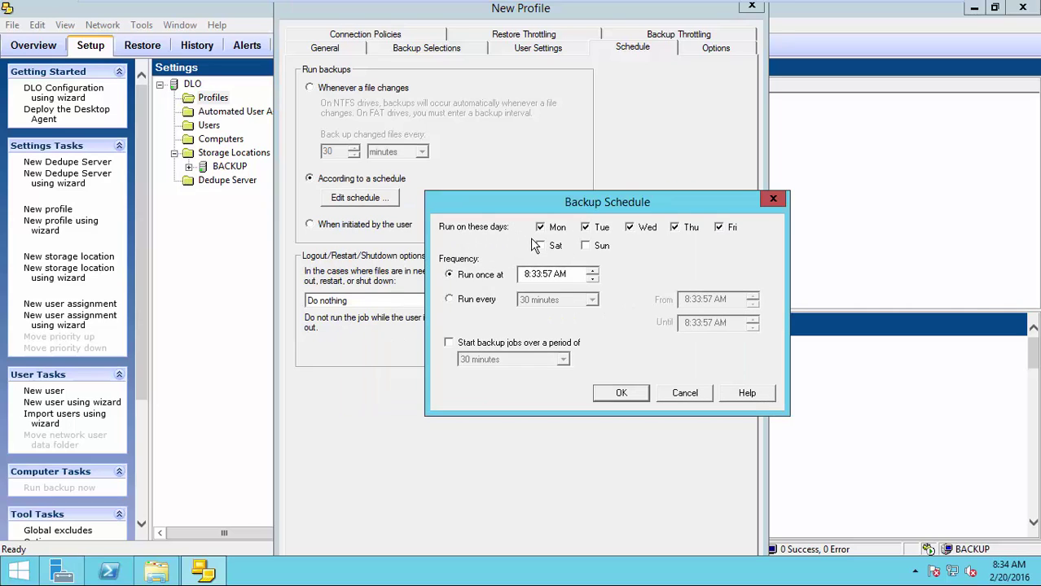
pyautogui.click(621, 393)
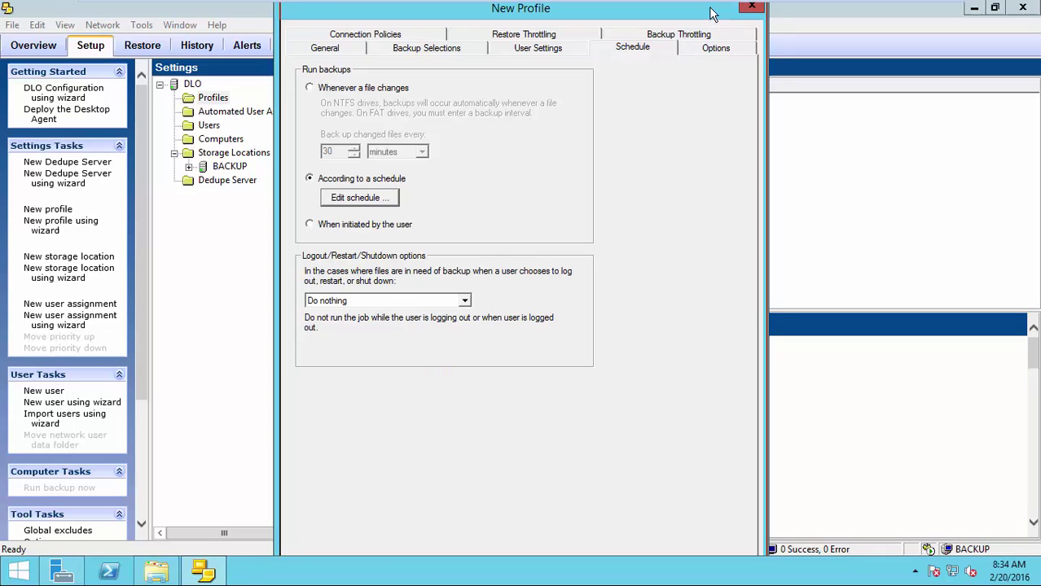
pyautogui.press('Return')
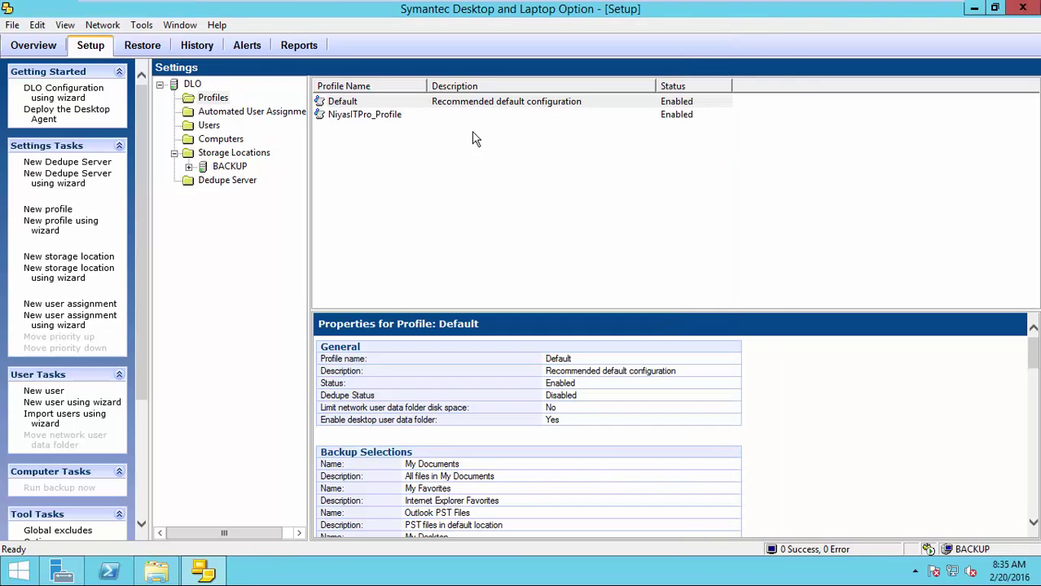
# Step: Select NiyasITPro_Profile in the Profiles list to display its properties
pyautogui.click(365, 118)
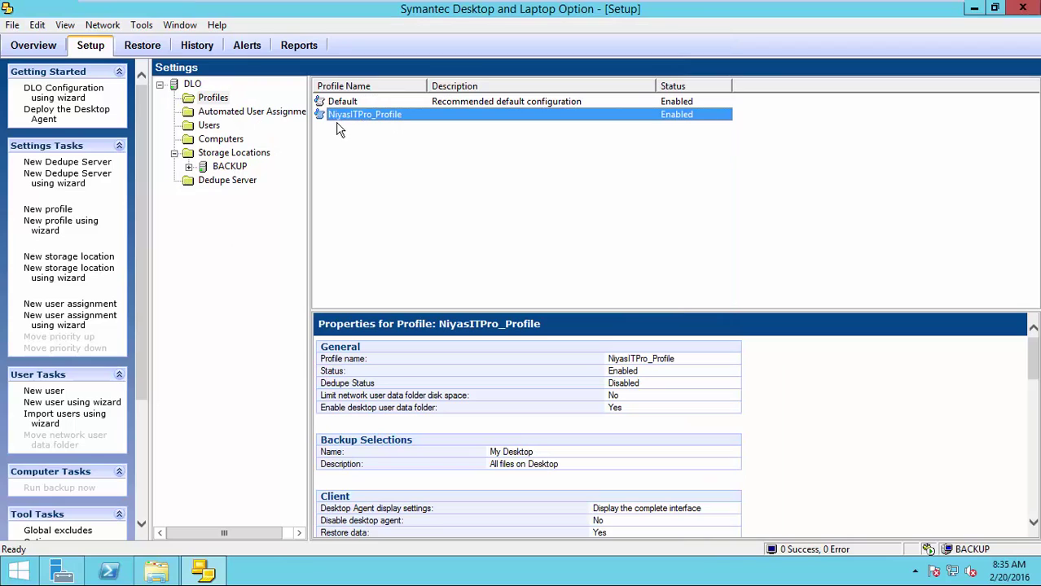